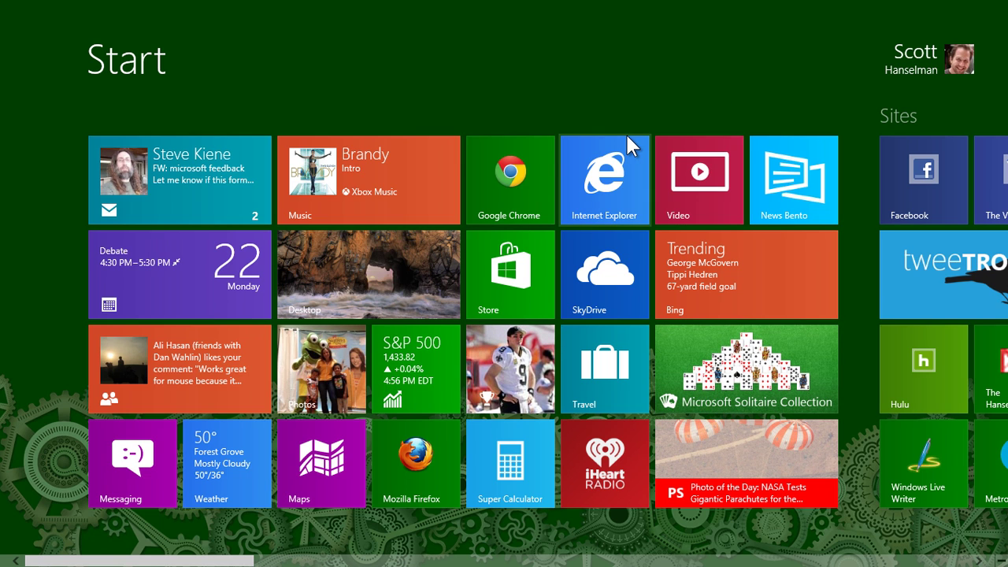
- Switch back and forth between the Start screen and the Desktop, including with the Windows key
{"action": "left_click", "coordinate": [305, 293]}
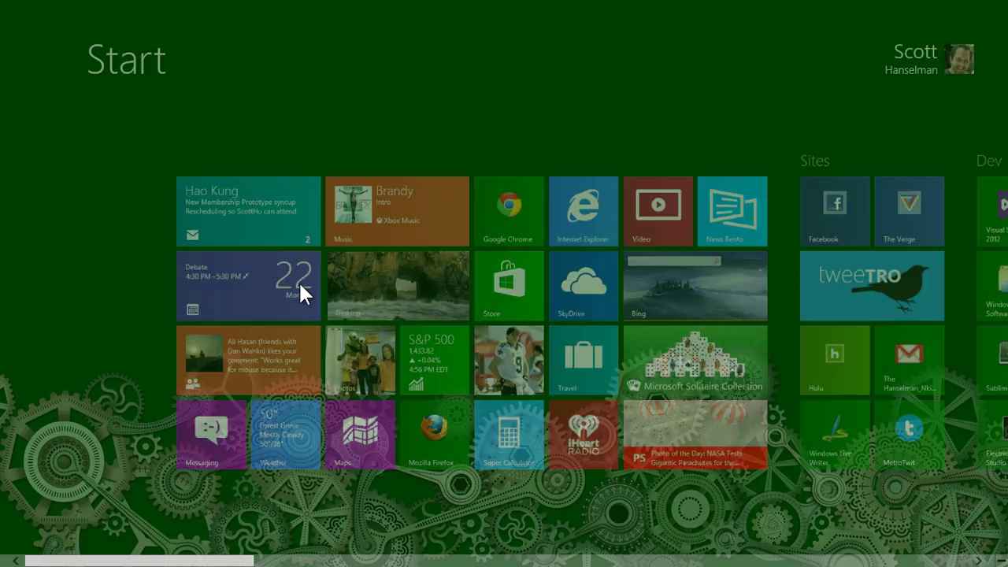
{"action": "left_click", "coordinate": [5, 562]}
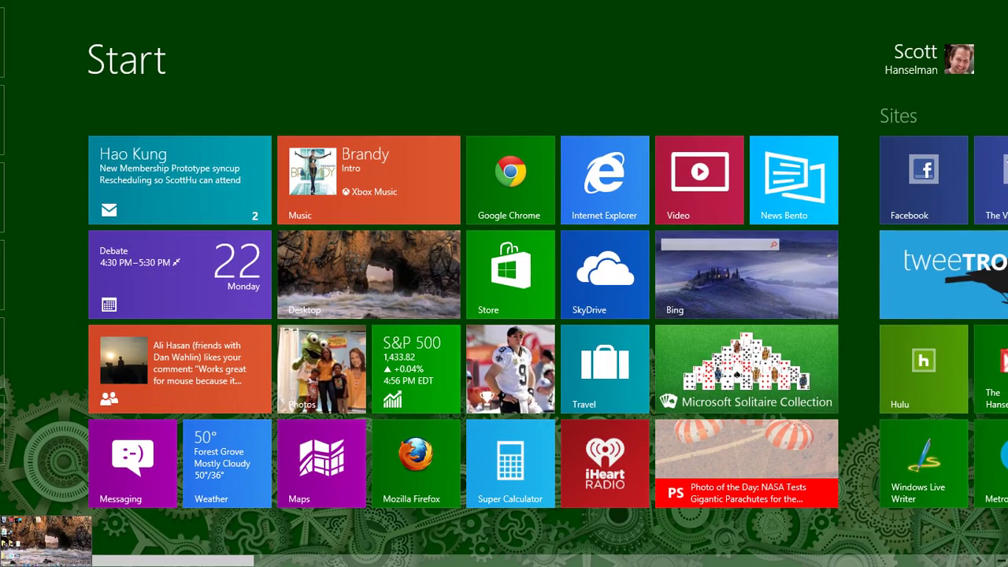
{"action": "mouse_move", "coordinate": [1, 564]}
{"action": "left_click", "coordinate": [3, 562]}
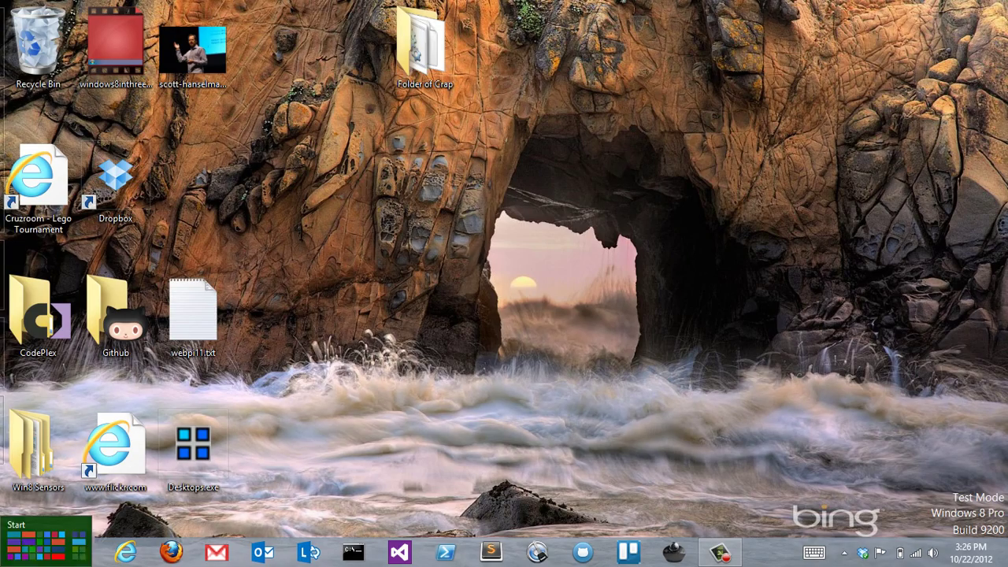
{"action": "left_click", "coordinate": [16, 547]}
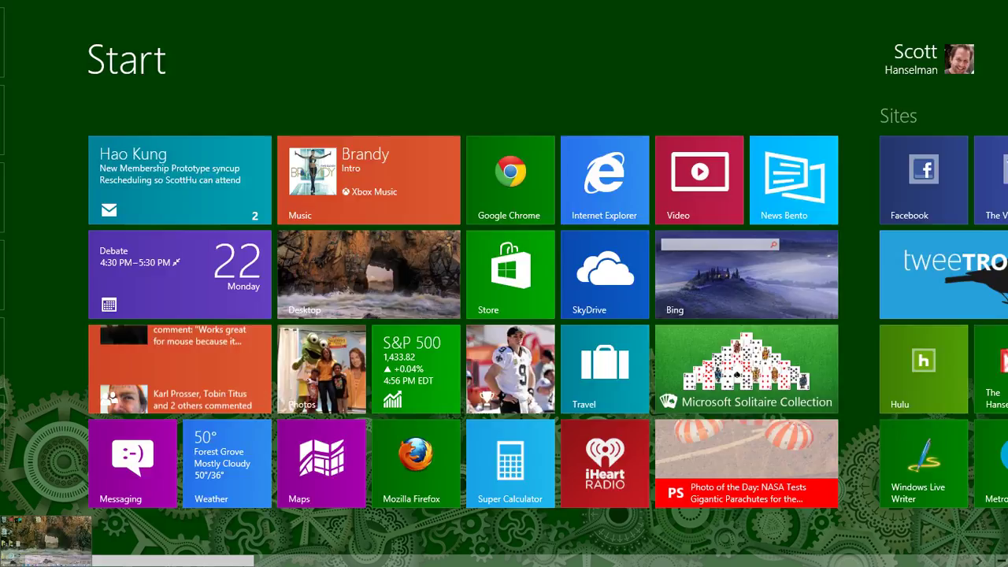
{"action": "left_click", "coordinate": [6, 561]}
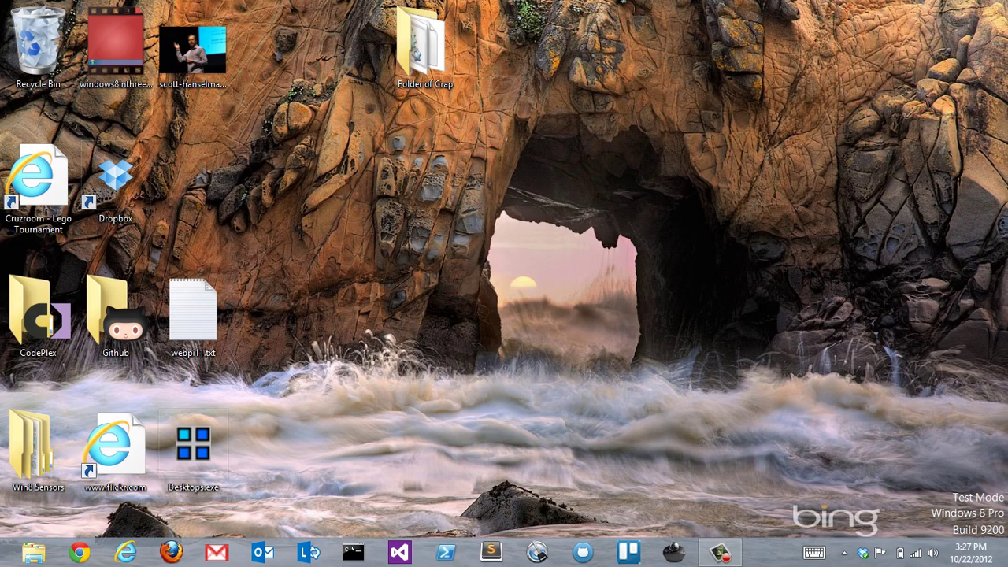
{"action": "left_click", "coordinate": [5, 563]}
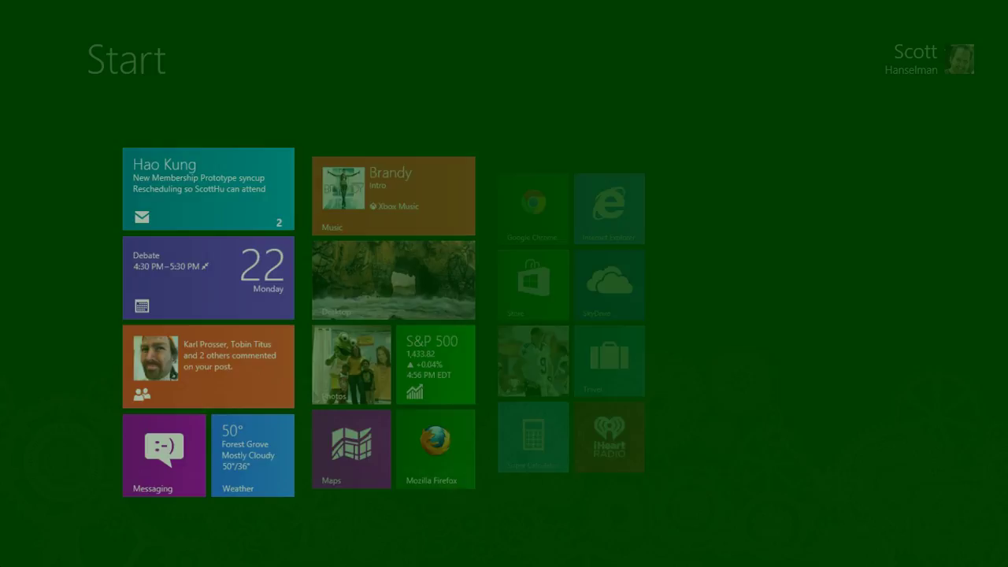
{"action": "key", "text": "super"}
{"action": "key", "text": "super"}
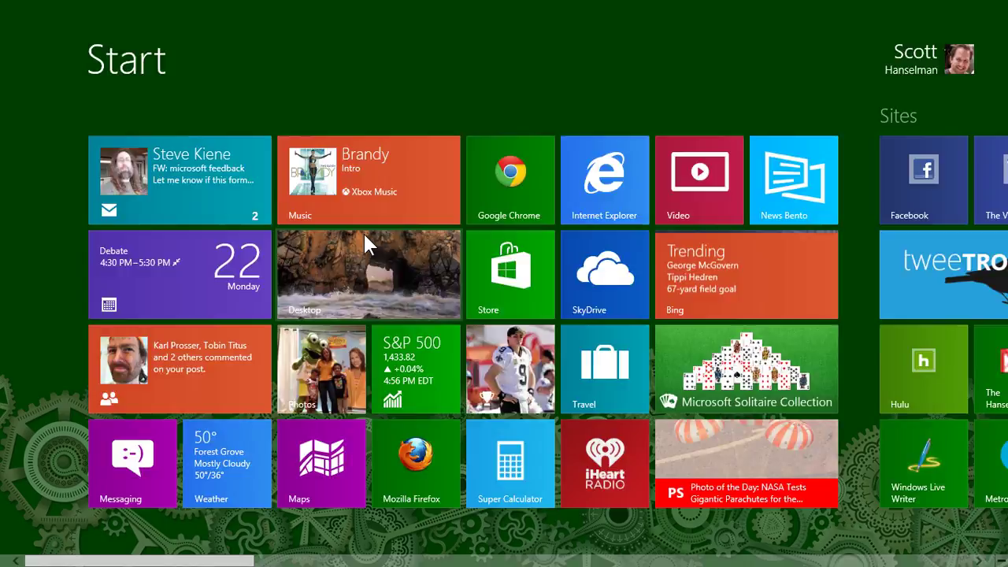
- Search for 'calc' to launch Calculator, then close it
{"action": "type", "text": "calc"}
{"action": "key", "text": "Return"}
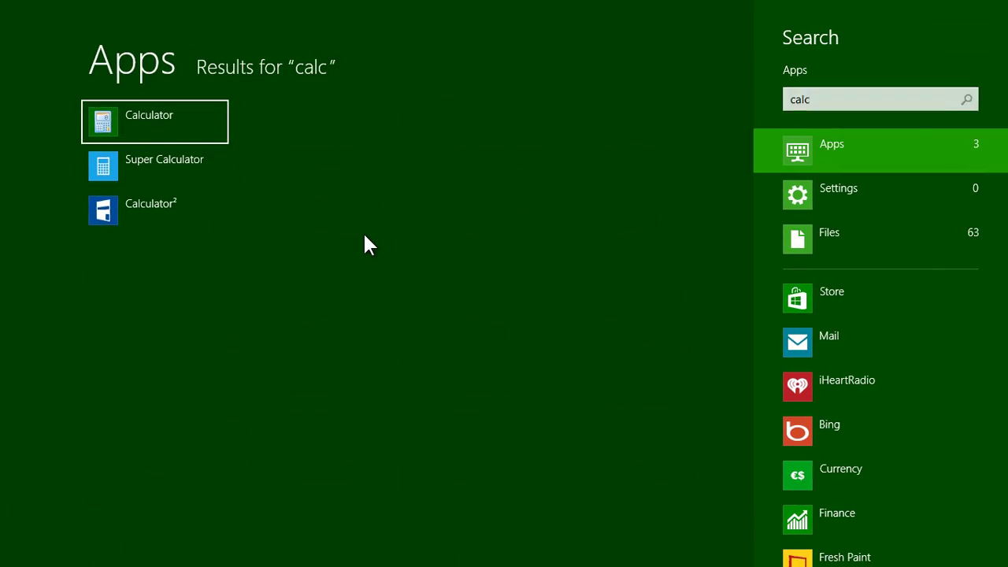
{"action": "left_click", "coordinate": [611, 173]}
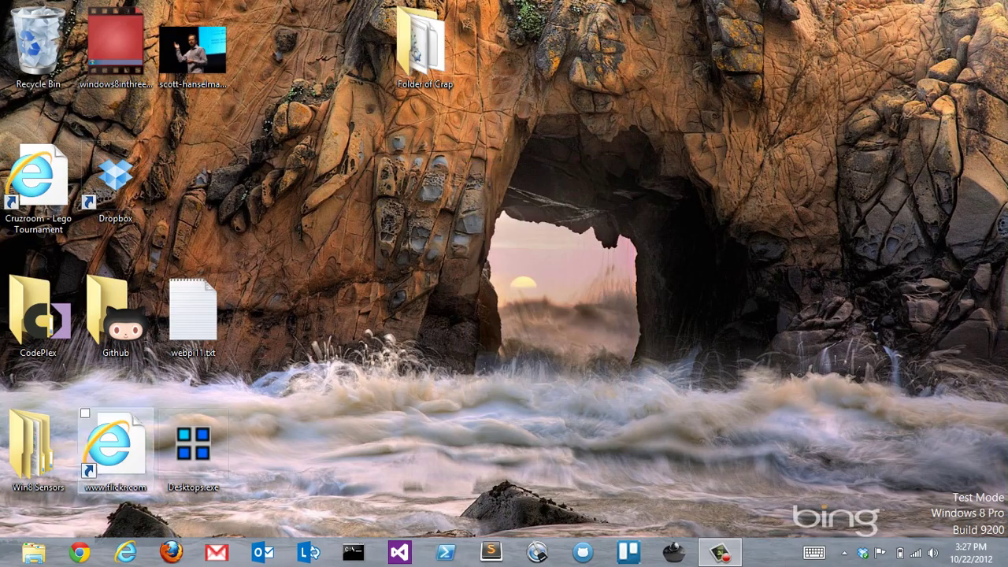
- Launch Internet Explorer from Start and show the browser's open tabs
{"action": "left_click", "coordinate": [3, 561]}
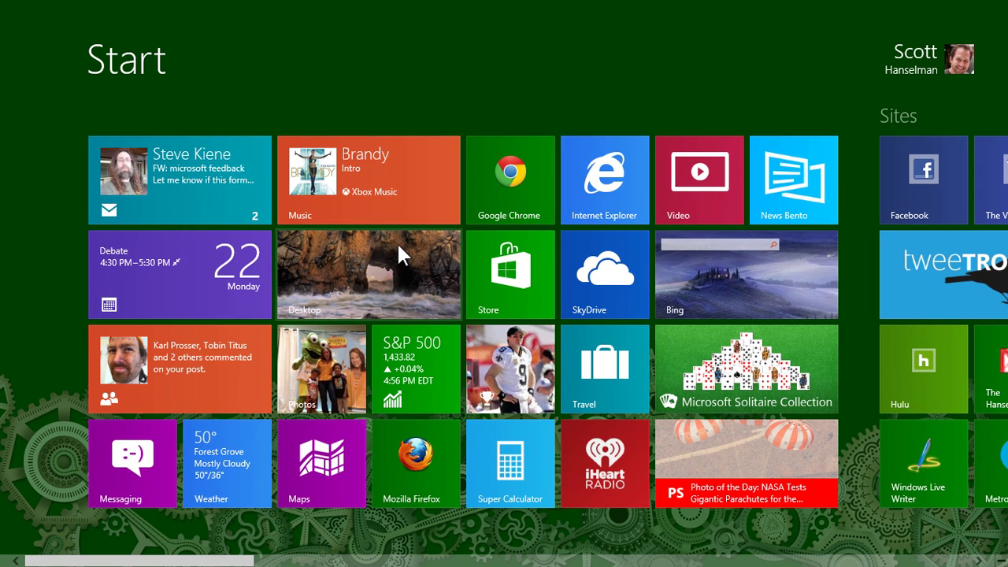
{"action": "left_click", "coordinate": [596, 186]}
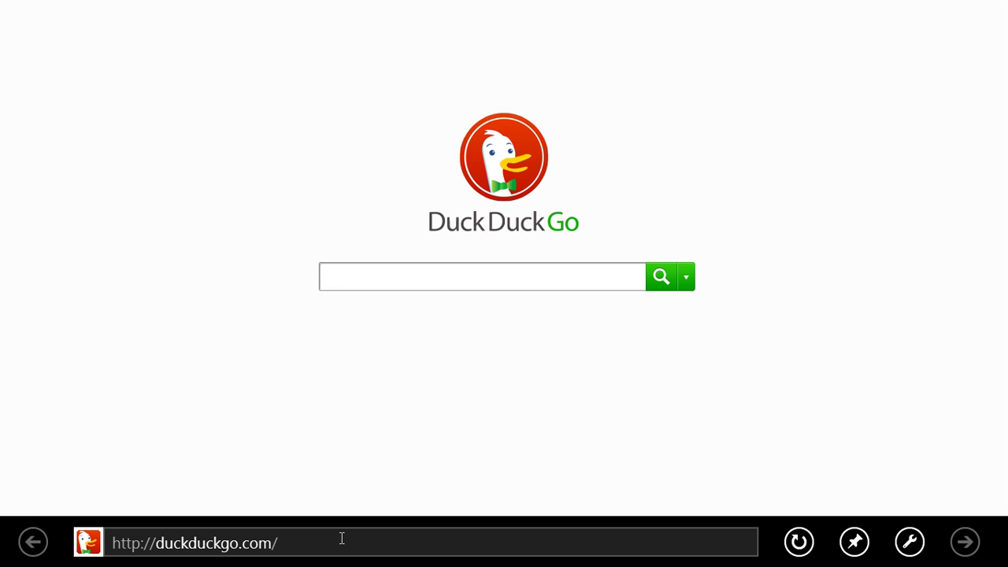
{"action": "right_click", "coordinate": [390, 320]}
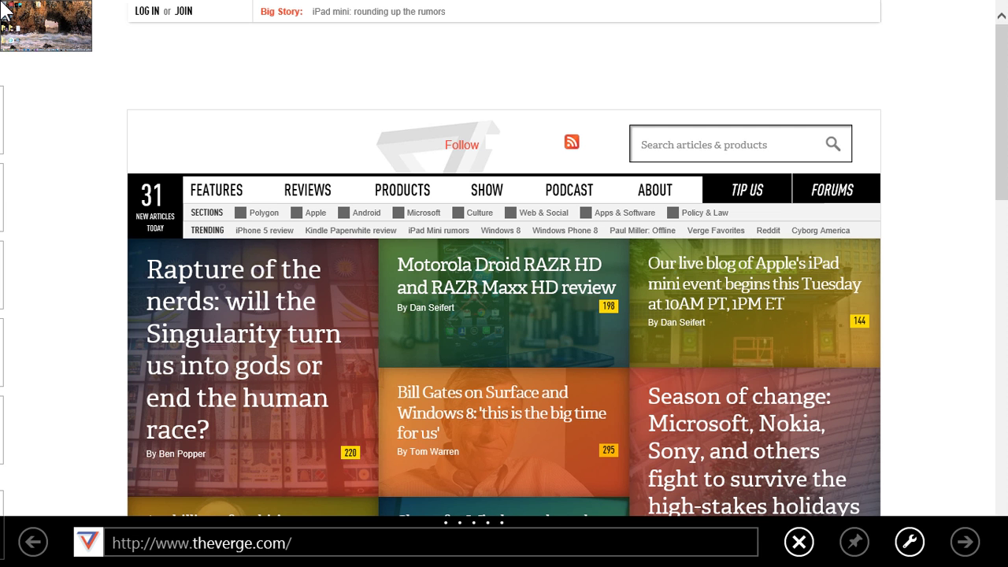
- Cycle through recent apps from the top-left corner, reaching News Bento and iHeartRadio
{"action": "left_click", "coordinate": [4, 9]}
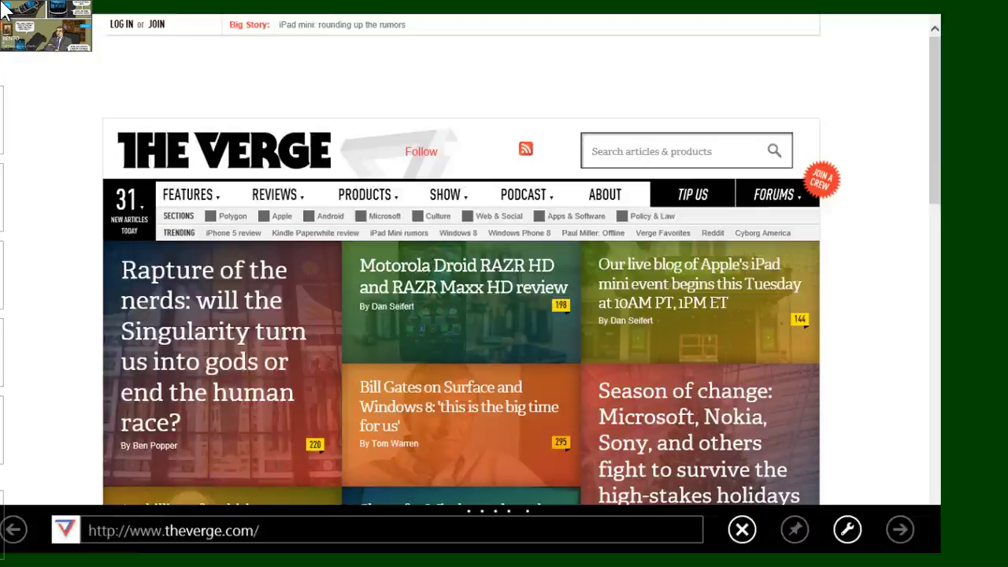
{"action": "left_click", "coordinate": [4, 10]}
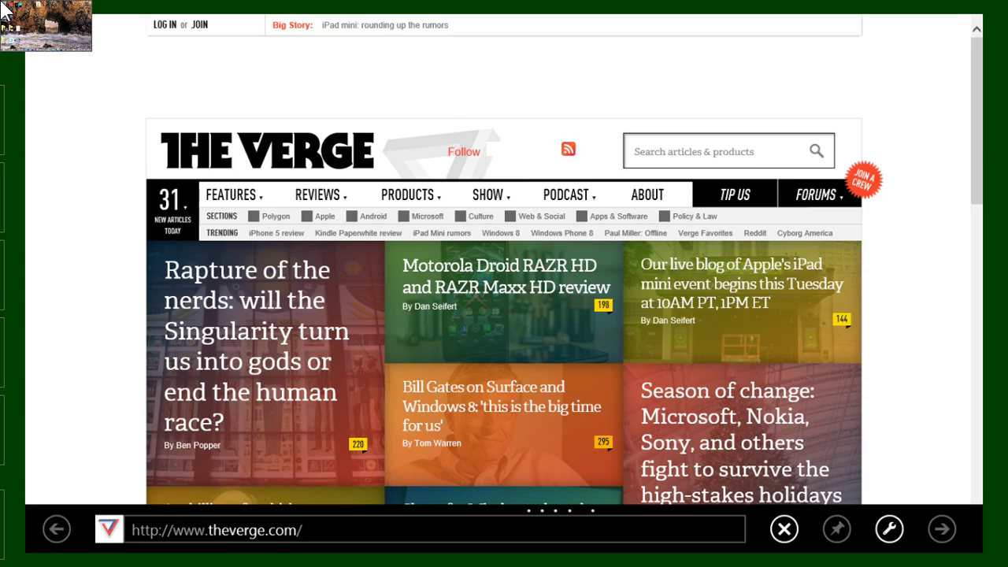
{"action": "mouse_move", "coordinate": [4, 8]}
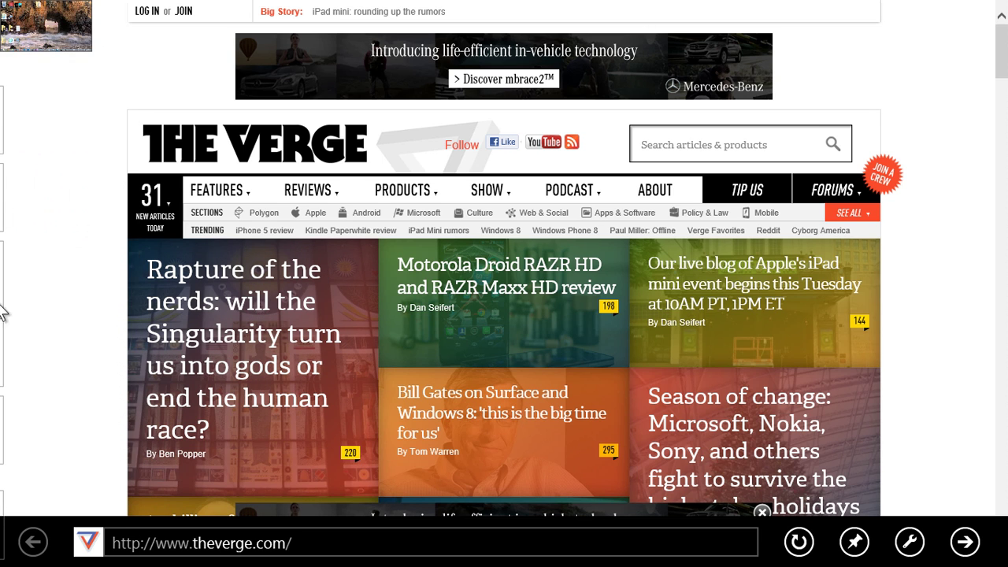
- Use the left-edge switcher to pick Tom's Hardware, then Weather, then return to Start
{"action": "mouse_move", "coordinate": [3, 332]}
{"action": "left_click", "coordinate": [67, 360]}
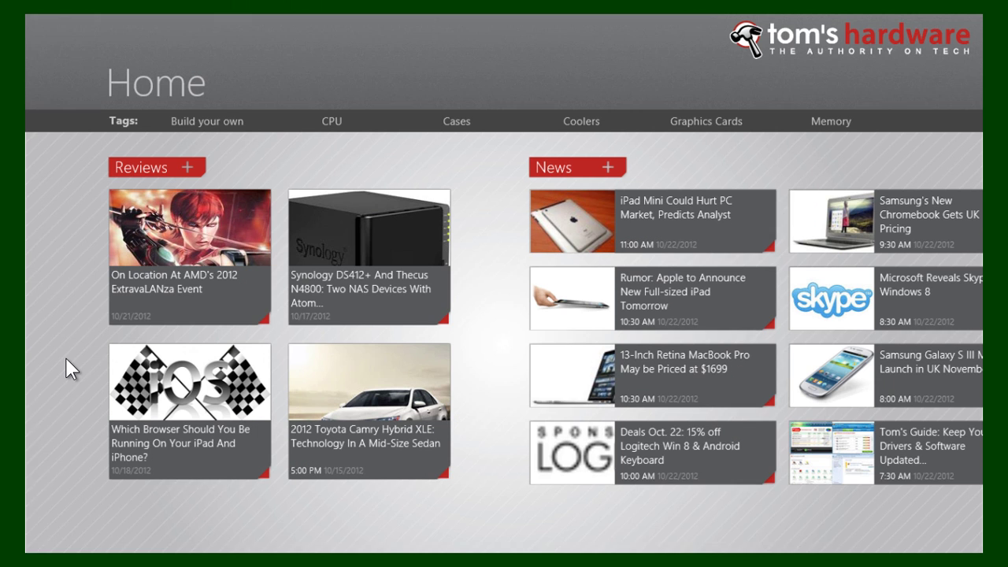
{"action": "mouse_move", "coordinate": [2, 376]}
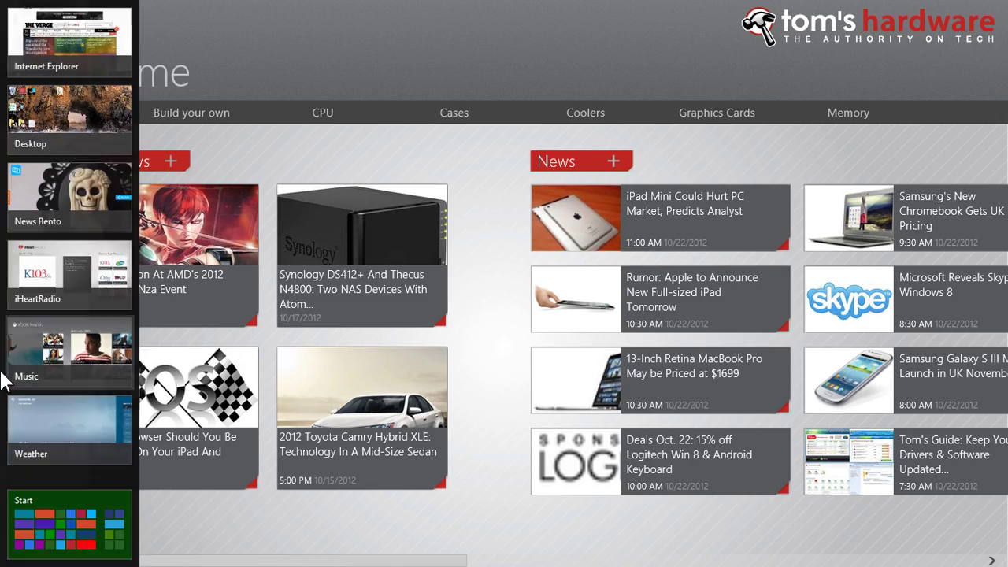
{"action": "left_click", "coordinate": [71, 427]}
{"action": "left_click", "coordinate": [10, 559]}
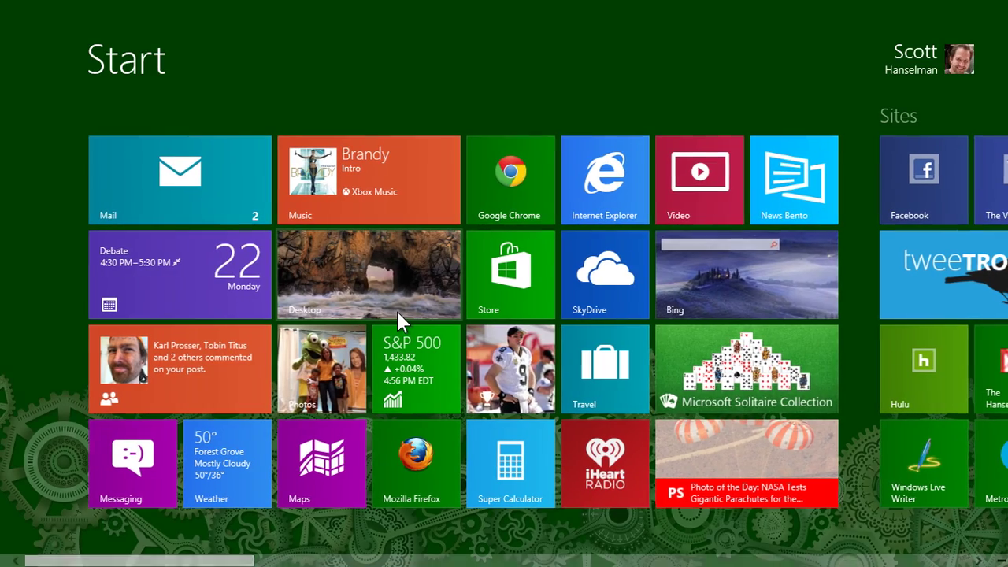
- Scroll back and forth across the Start screen's tile groups
{"action": "scroll", "coordinate": [843, 310], "scroll_direction": "down", "scroll_amount": 5}
{"action": "scroll", "coordinate": [450, 316], "scroll_direction": "down", "scroll_amount": 4}
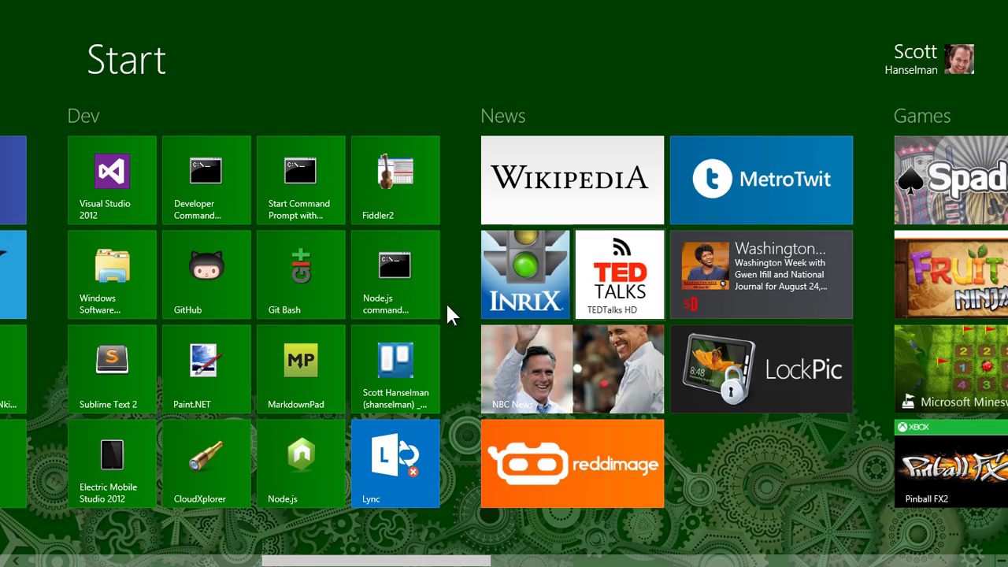
{"action": "scroll", "coordinate": [355, 308], "scroll_direction": "up", "scroll_amount": 3}
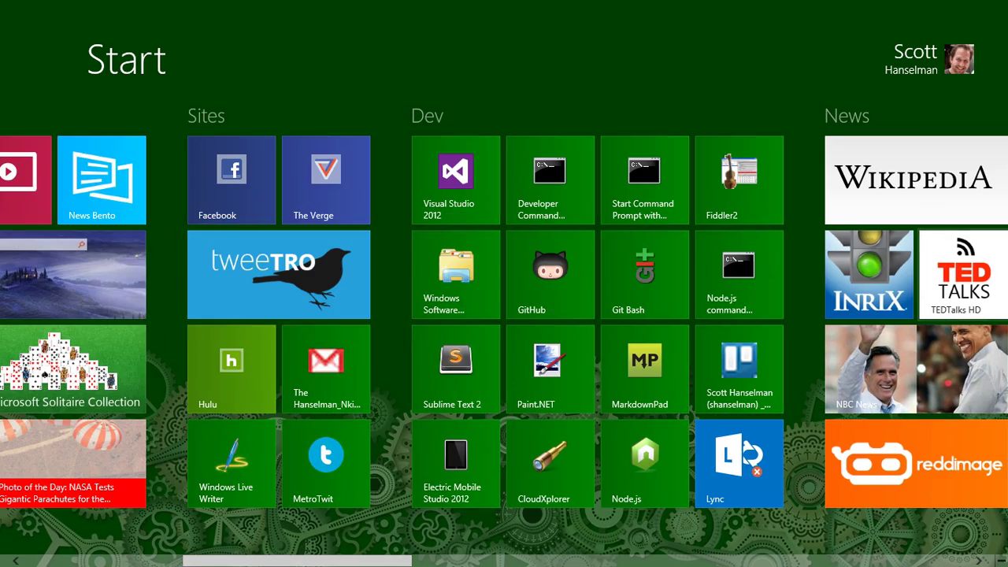
{"action": "scroll", "coordinate": [433, 236], "scroll_direction": "down", "scroll_amount": 4}
{"action": "scroll", "coordinate": [604, 320], "scroll_direction": "up", "scroll_amount": 4}
{"action": "scroll", "coordinate": [601, 313], "scroll_direction": "down", "scroll_amount": 3}
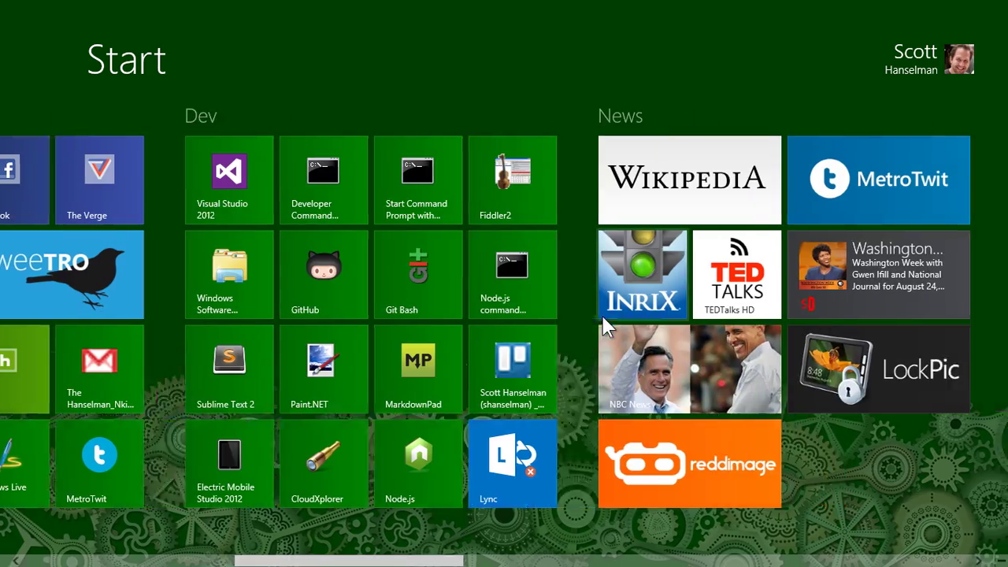
{"action": "scroll", "coordinate": [601, 313], "scroll_direction": "up", "scroll_amount": 3}
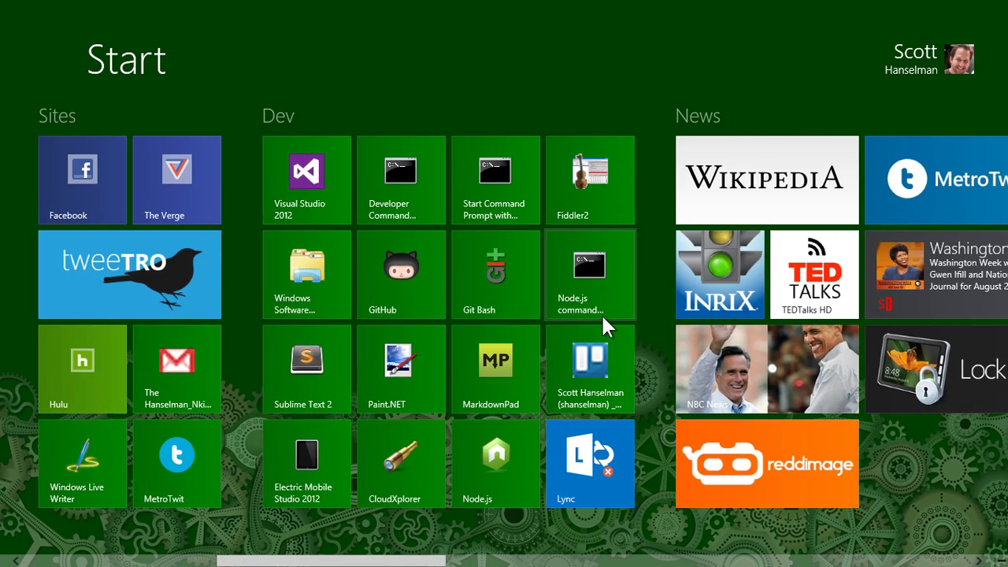
{"action": "scroll", "coordinate": [603, 319], "scroll_direction": "up", "scroll_amount": 4}
- Move tile focus with arrow keys across SkyDrive, calendar, mail, Internet Explorer and Store, then End and Home
{"action": "key", "text": "Right"}
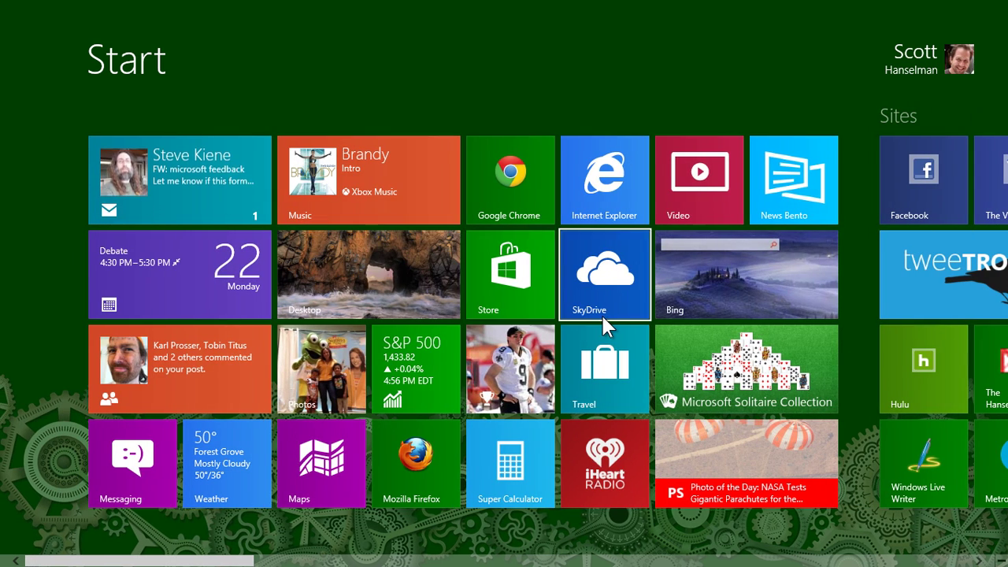
{"action": "key", "text": "Left"}
{"action": "key", "text": "Left"}
{"action": "key", "text": "Left"}
{"action": "key", "text": "Up"}
{"action": "key", "text": "Right"}
{"action": "key", "text": "Right"}
{"action": "key", "text": "Right"}
{"action": "key", "text": "Down"}
{"action": "key", "text": "Left"}
{"action": "key", "text": "Left"}
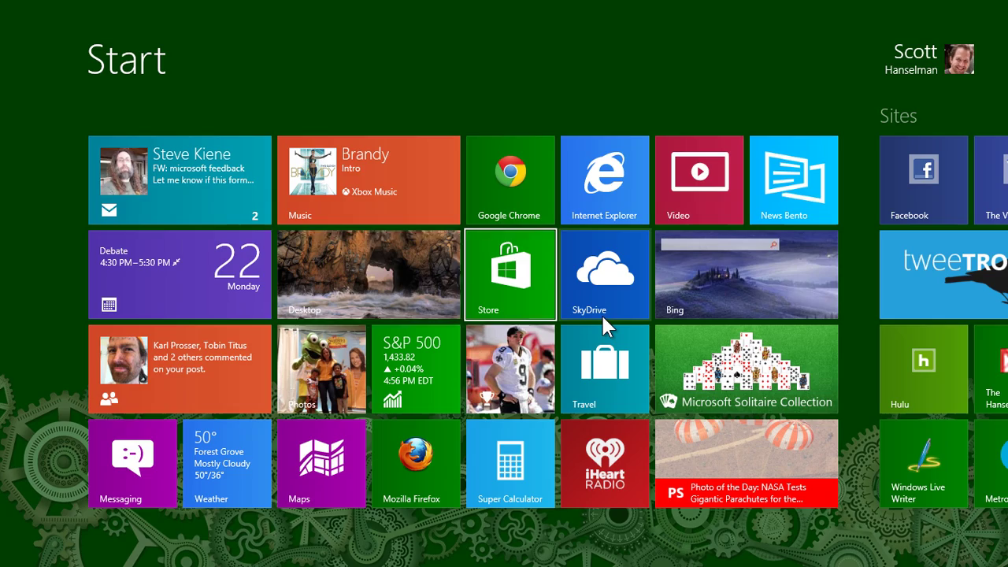
{"action": "key", "text": "End"}
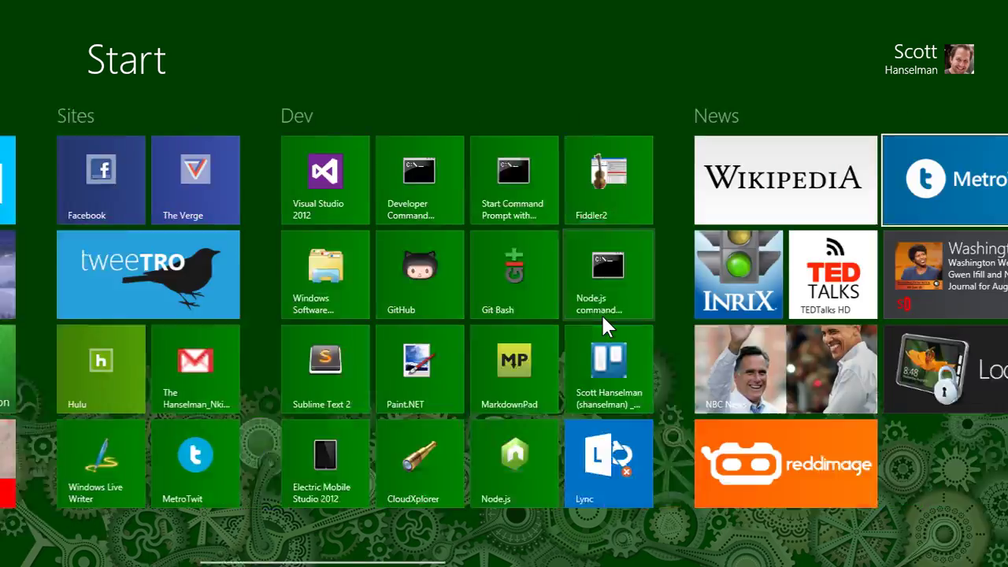
{"action": "key", "text": "Home"}
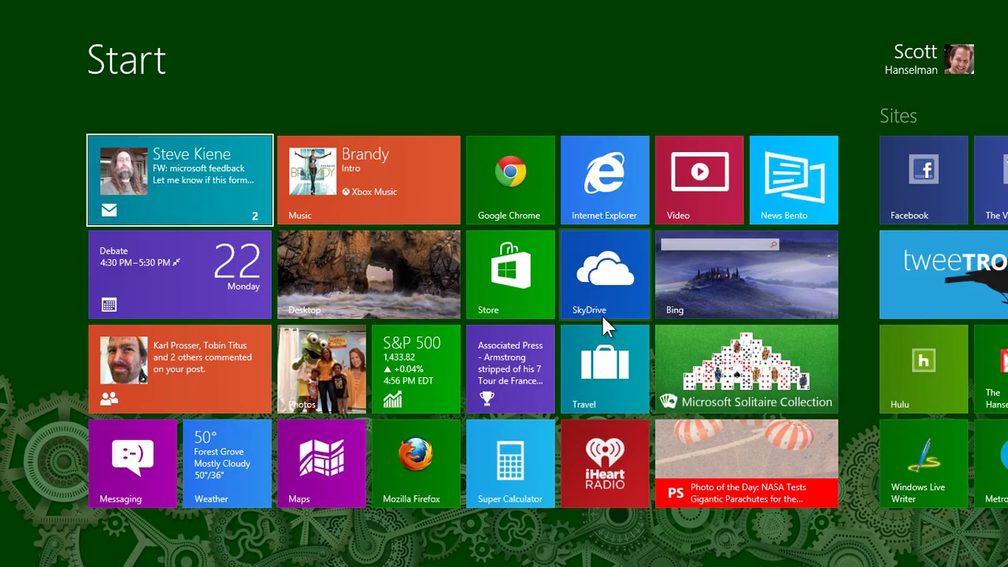
- Shrink the Bing tile to a small square and drag it down into the third row
{"action": "right_click", "coordinate": [720, 255]}
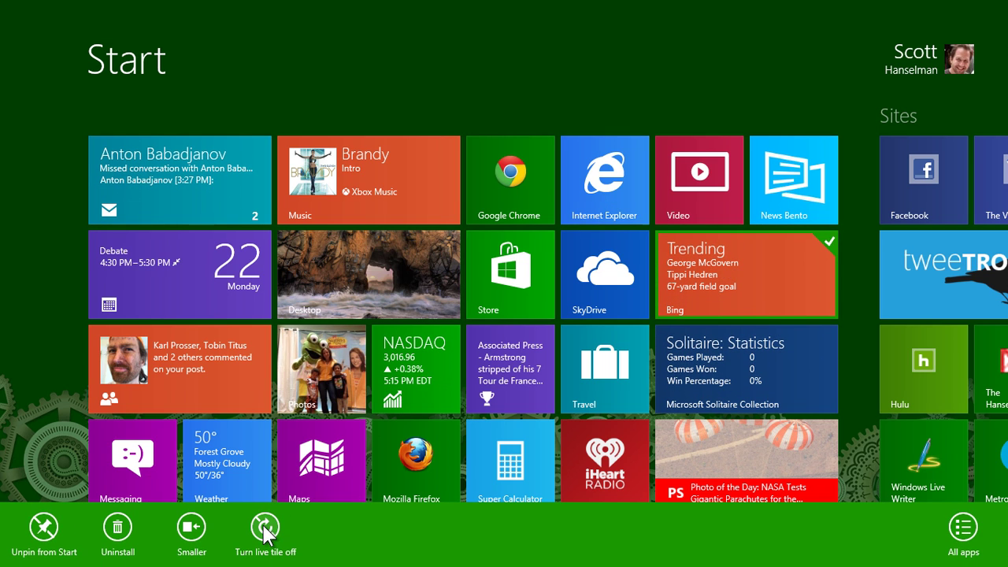
{"action": "right_click", "coordinate": [806, 271]}
{"action": "right_click", "coordinate": [779, 269]}
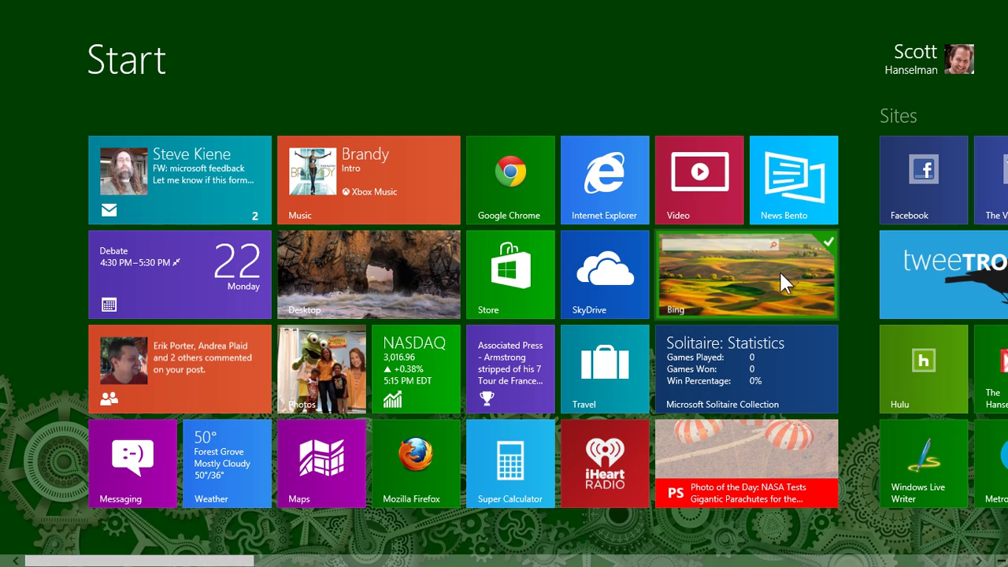
{"action": "left_click", "coordinate": [193, 524]}
{"action": "left_click_drag", "start_coordinate": [682, 297], "coordinate": [686, 386]}
- Turn the Bing tile's live updates on and make it wide again, then show the Travel tile's options
{"action": "right_click", "coordinate": [687, 386]}
{"action": "left_click", "coordinate": [252, 533]}
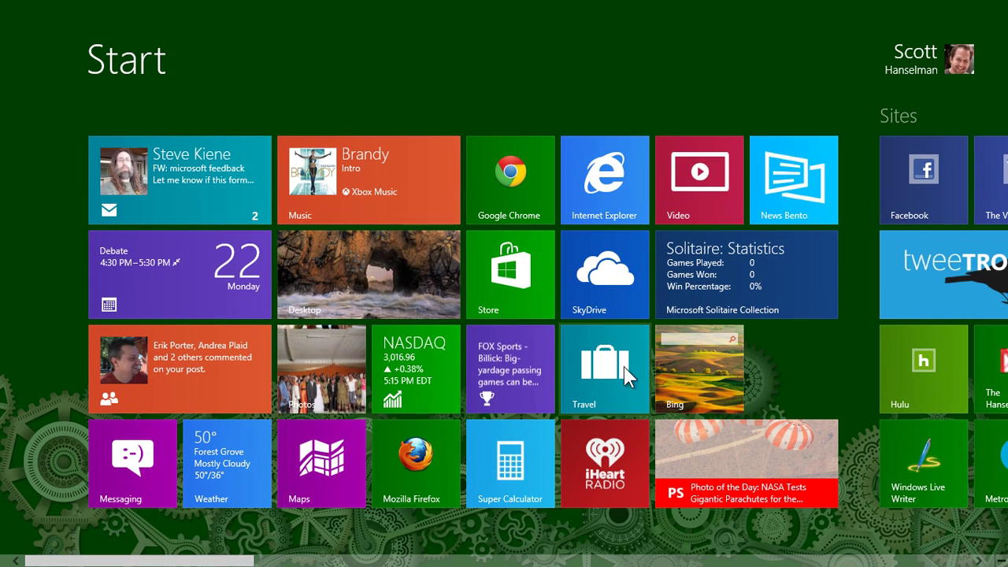
{"action": "right_click", "coordinate": [693, 370]}
{"action": "left_click", "coordinate": [191, 527]}
{"action": "right_click", "coordinate": [624, 372]}
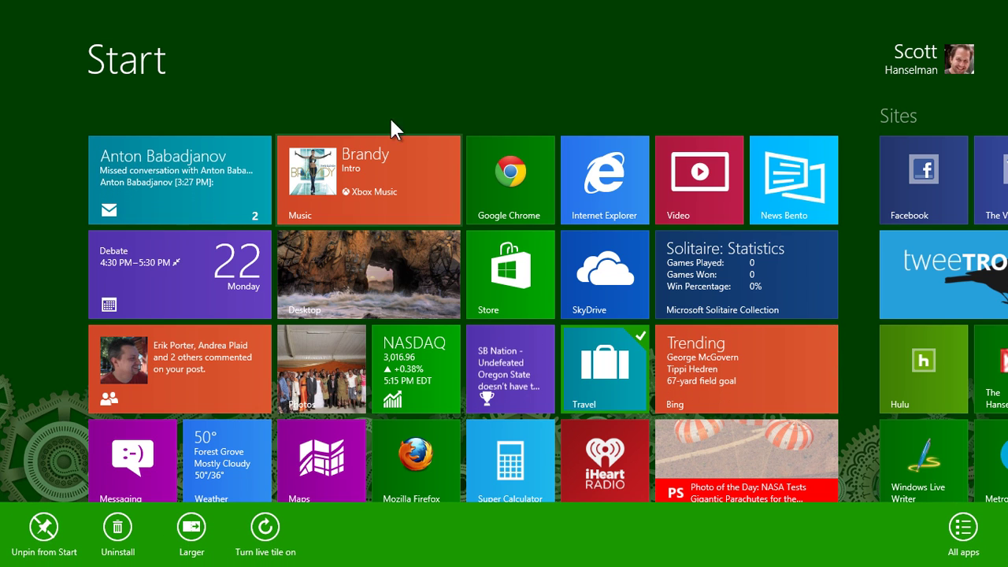
- Launch Internet Explorer full screen from its Start tile
{"action": "left_click", "coordinate": [612, 182]}
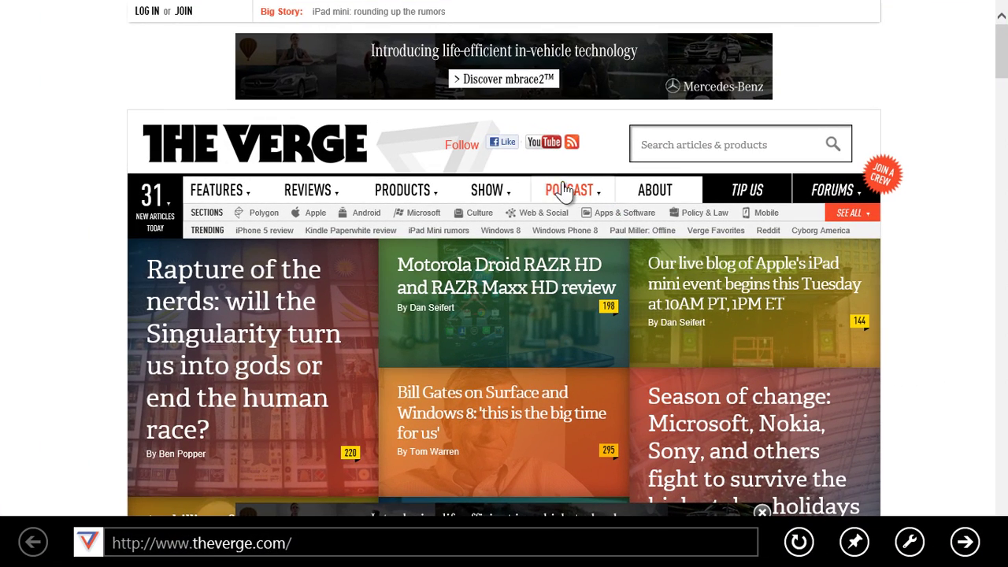
{"action": "mouse_move", "coordinate": [540, 188]}
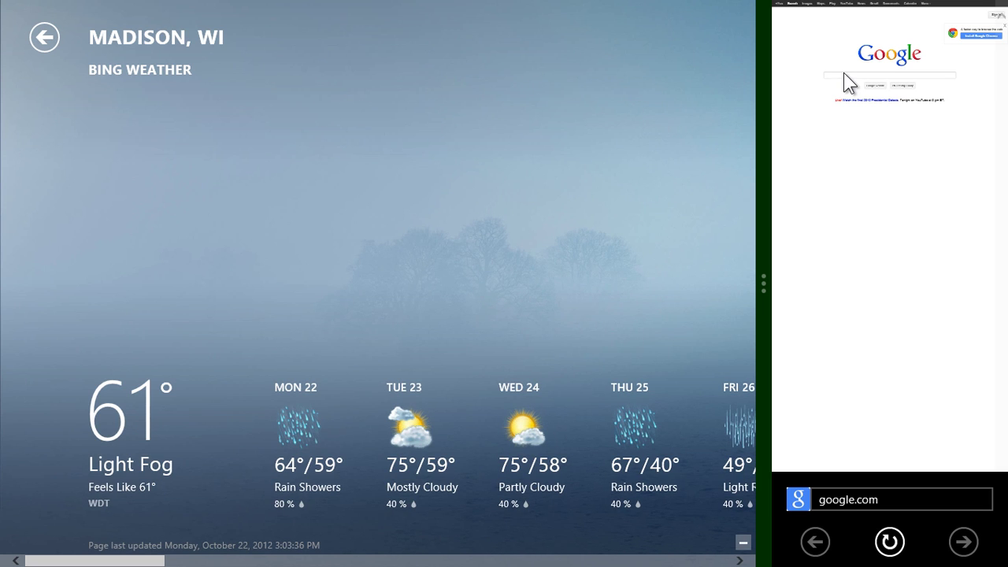
- Drag the snap divider to give Google the large pane, then to the edge to close Weather
{"action": "left_click_drag", "start_coordinate": [697, 156], "coordinate": [234, 191]}
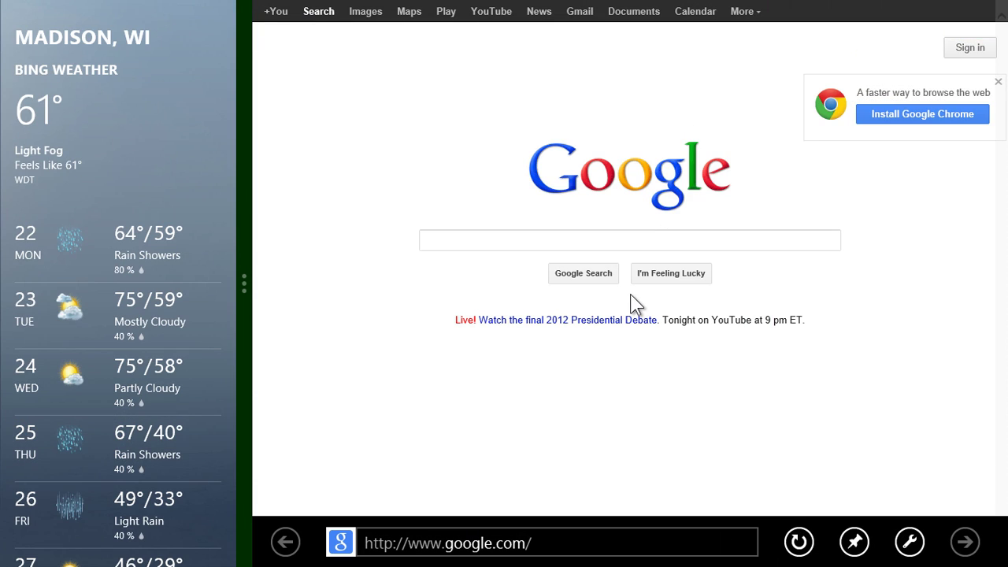
{"action": "left_click_drag", "start_coordinate": [247, 249], "coordinate": [0, 249]}
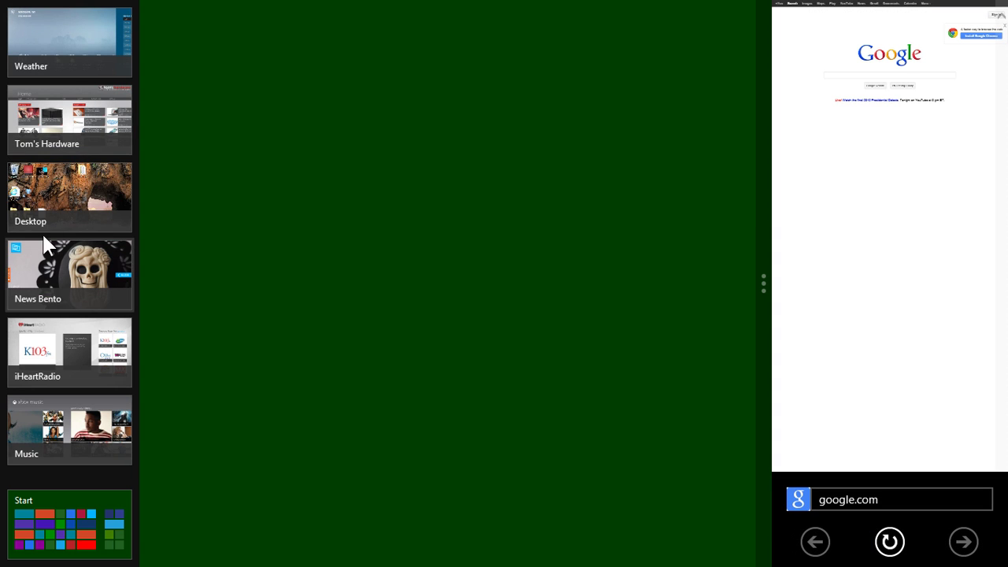
- Switch to the desktop, open File Explorer on Libraries, and move its window up and right
{"action": "left_click", "coordinate": [47, 199]}
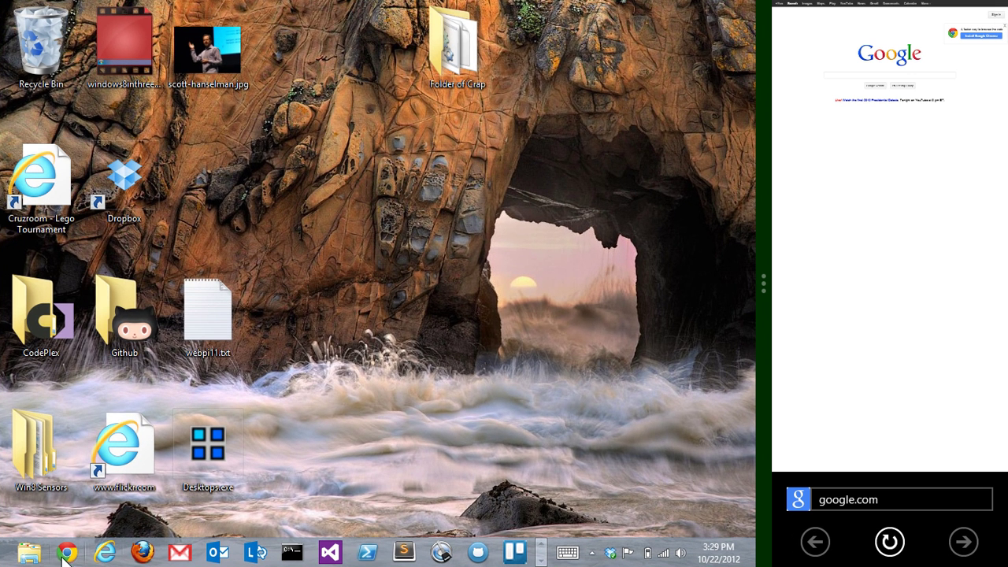
{"action": "key", "text": "super+1"}
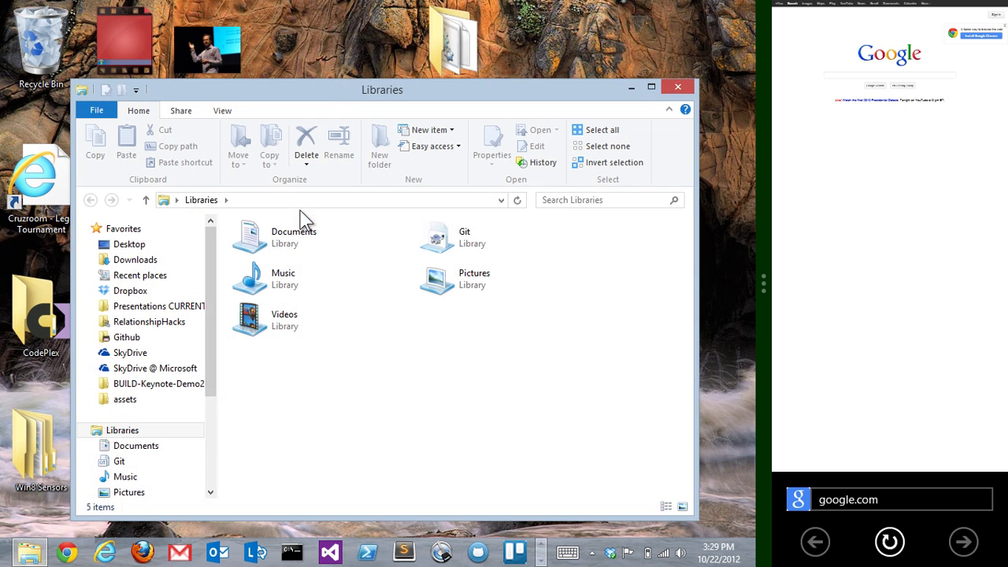
{"action": "left_click_drag", "start_coordinate": [292, 94], "coordinate": [326, 63]}
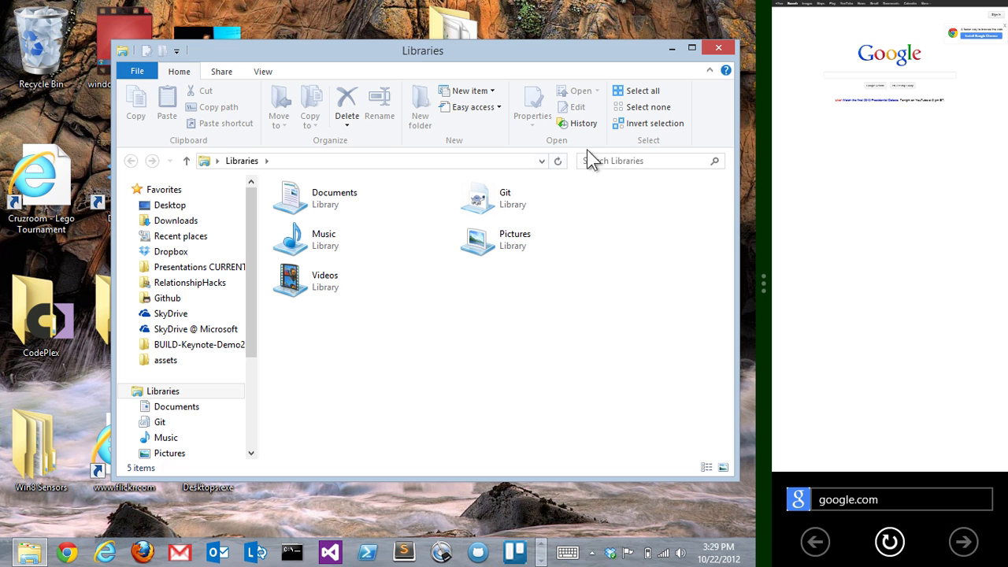
- Collapse the Explorer ribbon, close the Libraries window, and drag away the snapped Google pane
{"action": "left_click", "coordinate": [710, 71]}
{"action": "left_click", "coordinate": [720, 49]}
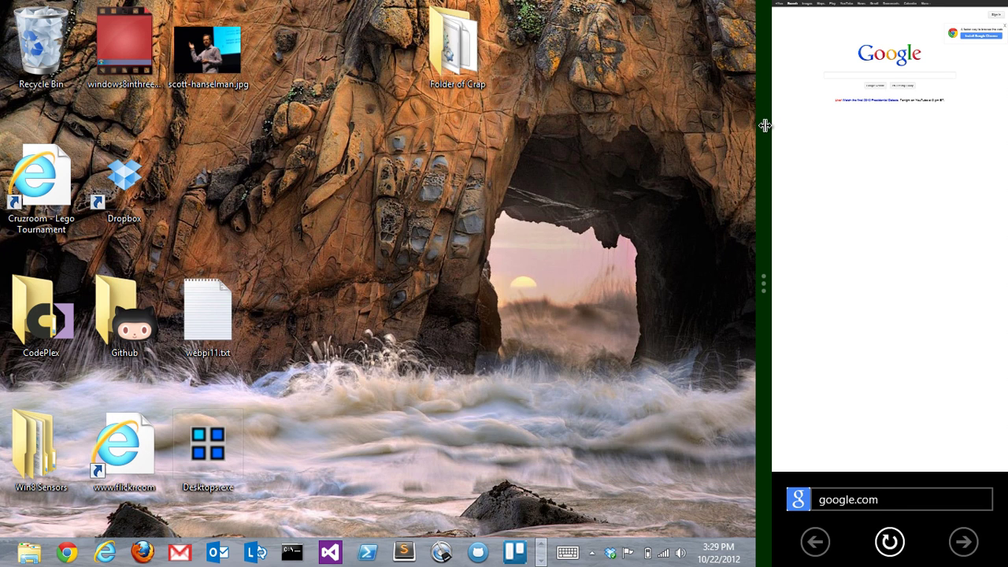
{"action": "left_click_drag", "start_coordinate": [762, 282], "coordinate": [788, 181]}
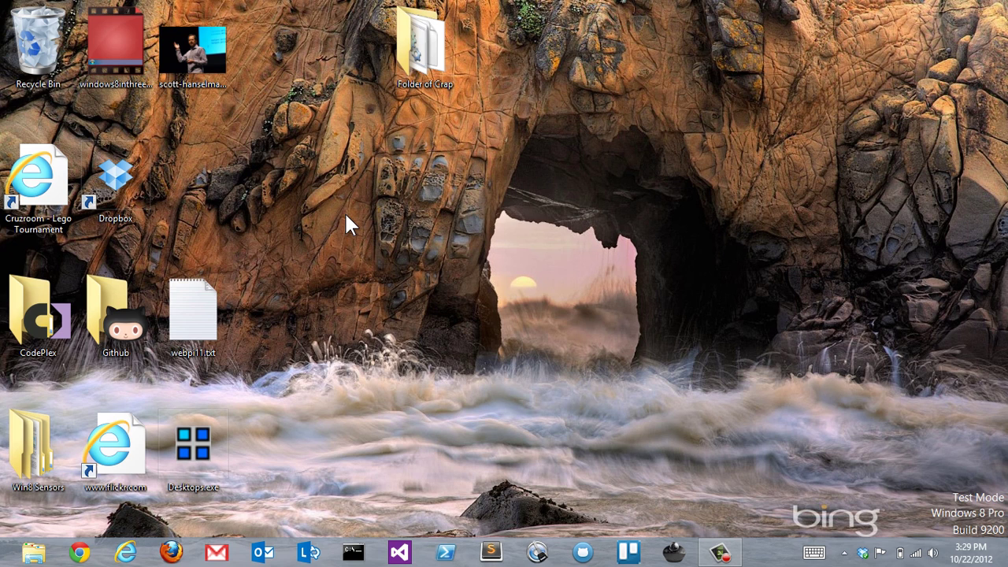
- Bring up Shut Down Windows with Alt+F4, cancel it, and go to Start
{"action": "key", "text": "alt+F4"}
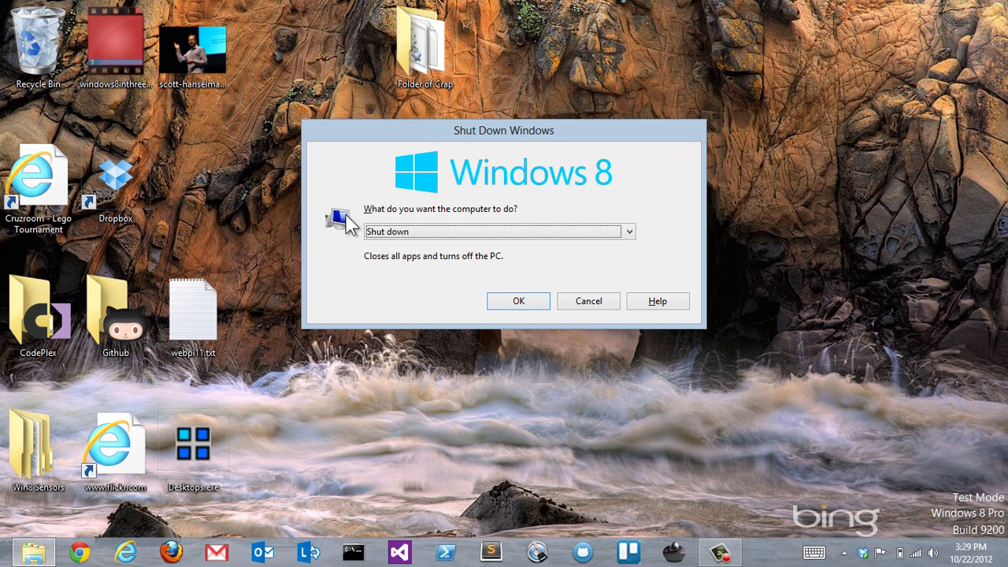
{"action": "left_click", "coordinate": [588, 304]}
{"action": "key", "text": "super"}
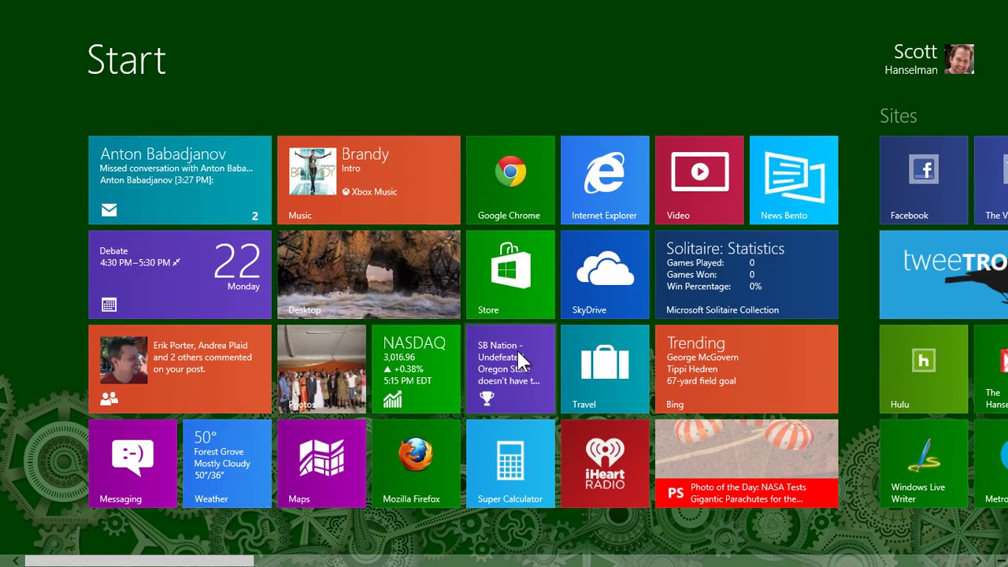
- Show the Settings charm's Power choices and dismiss them without choosing any option
{"action": "mouse_move", "coordinate": [1007, 566]}
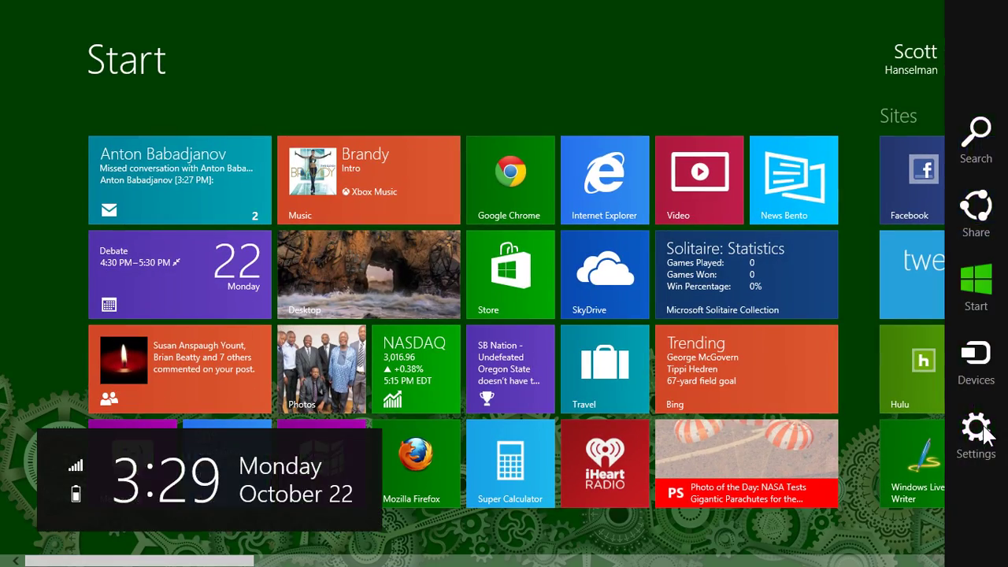
{"action": "left_click", "coordinate": [975, 424]}
{"action": "left_click", "coordinate": [888, 464]}
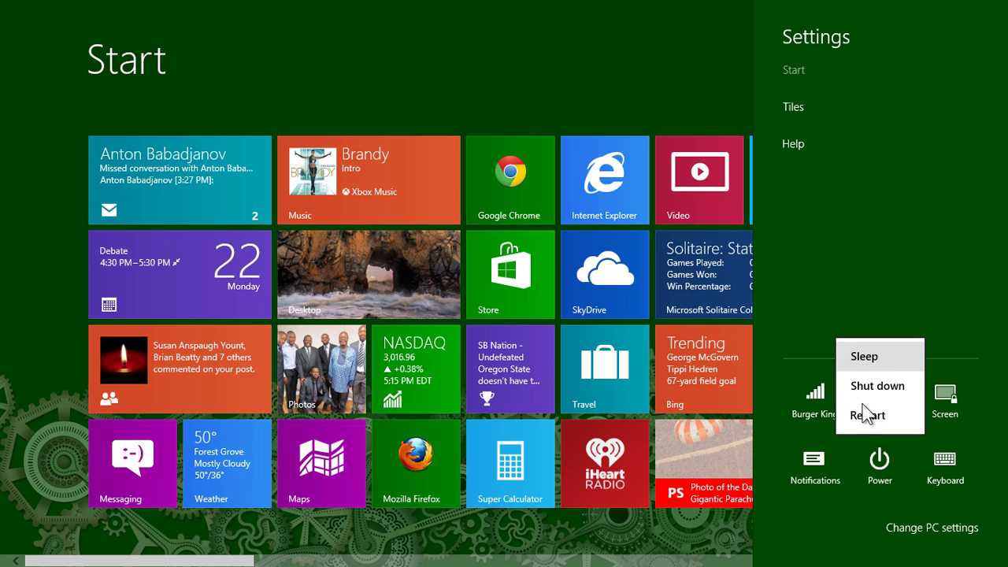
{"action": "left_click", "coordinate": [506, 85]}
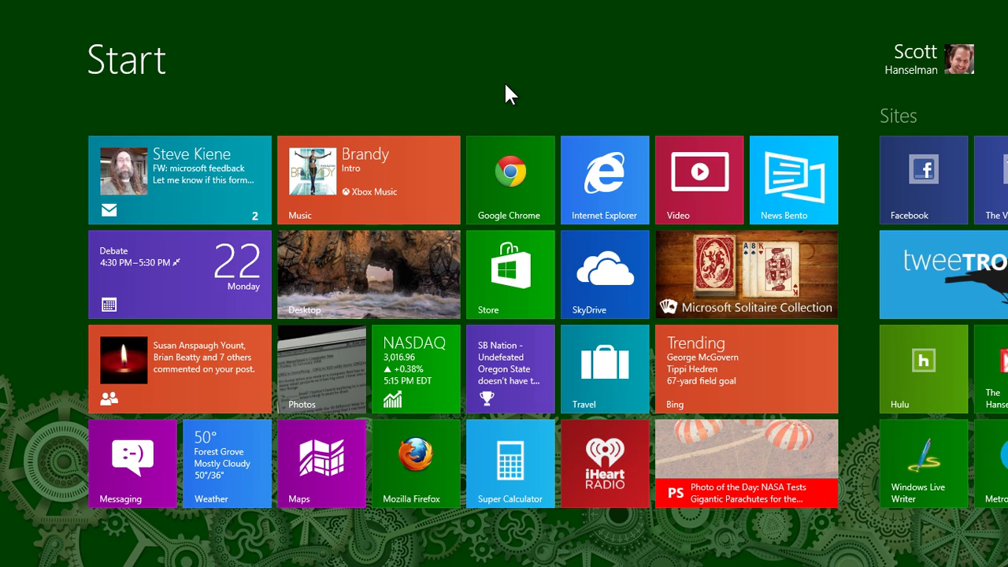
- Use Win+D, Win+E and Win+R to show the desktop, a Computer window, and Run
{"action": "key", "text": "super+d"}
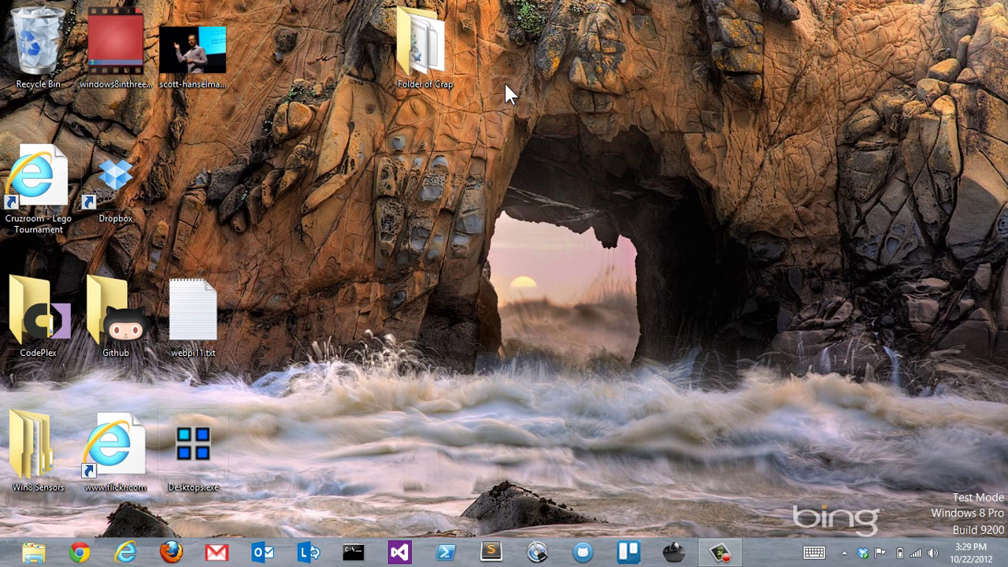
{"action": "key", "text": "super+e"}
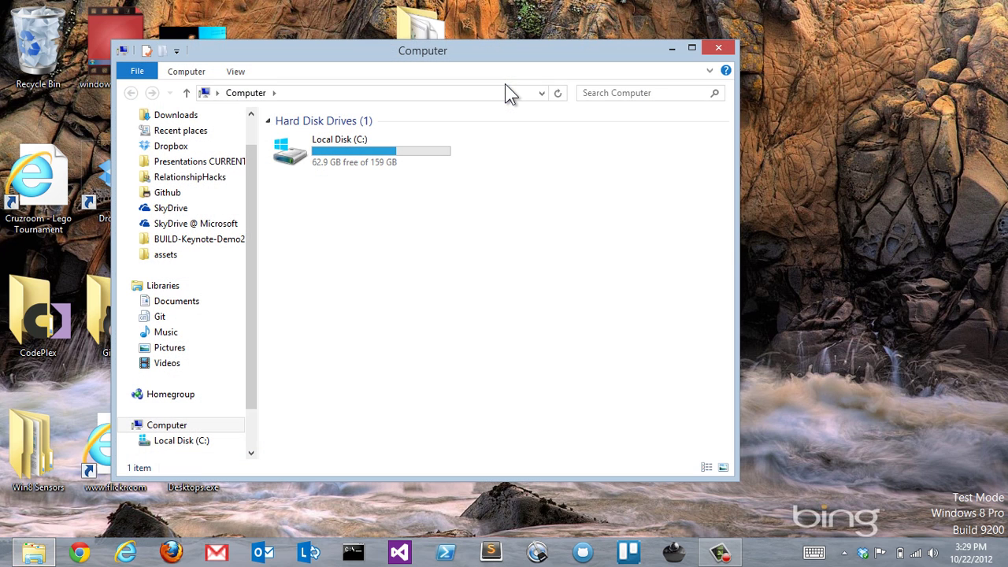
{"action": "key", "text": "super+r"}
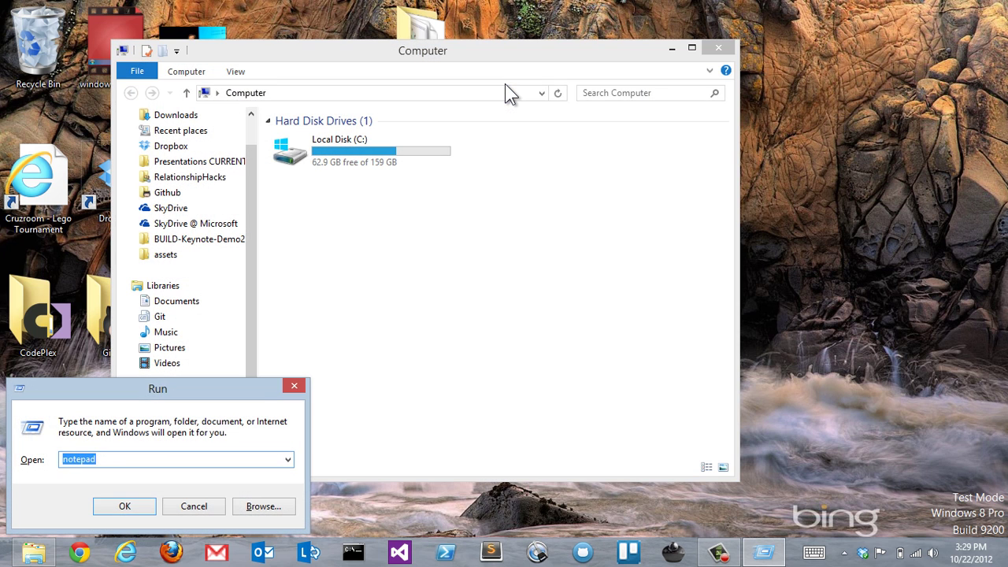
- Open and dismiss the Win+X system tools menu, then start a Files search with Win+F
{"action": "key", "text": "super+x"}
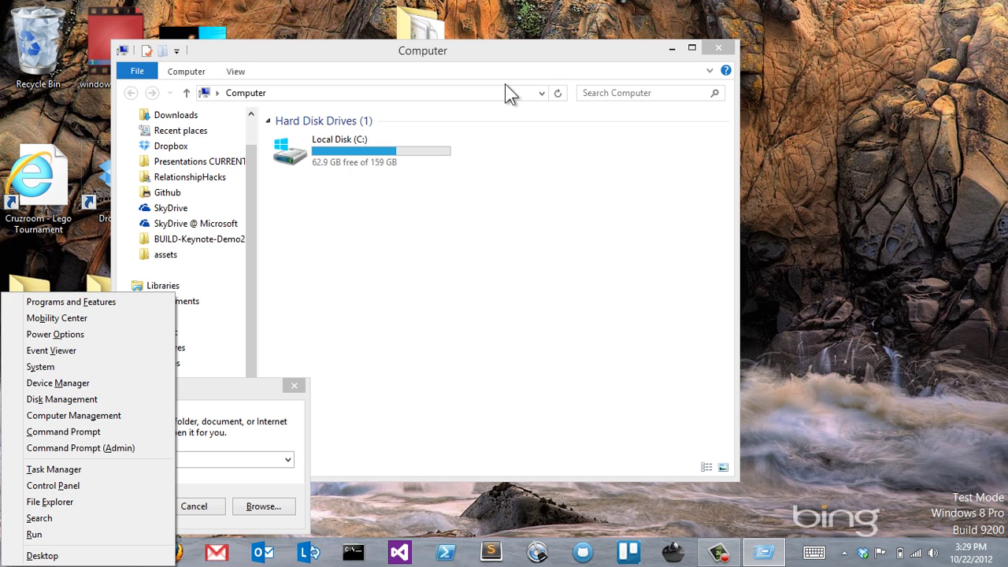
{"action": "left_click", "coordinate": [404, 312]}
{"action": "key", "text": "super+f"}
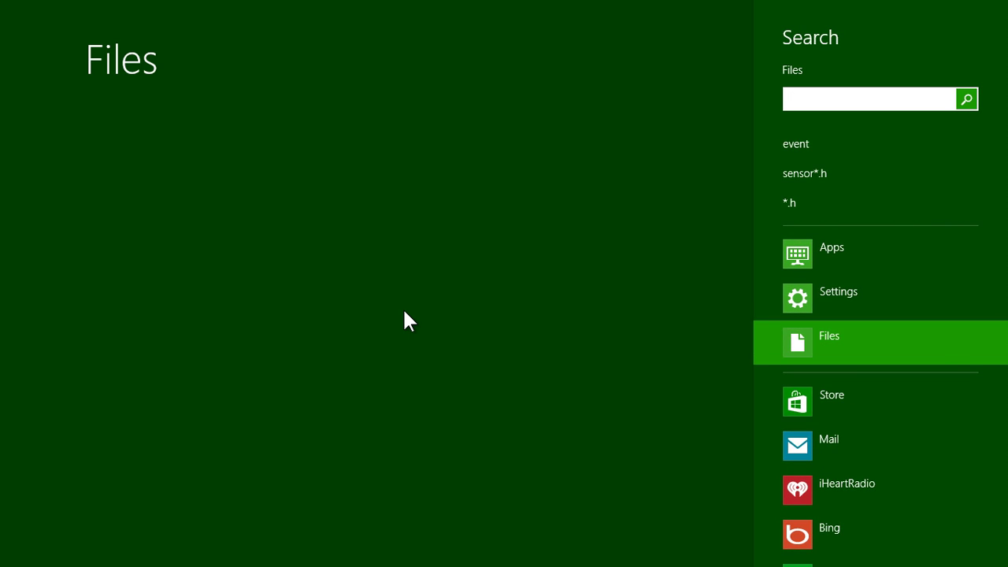
- Search Settings for 'resol', then replace it with 'brigh' to find brightness options
{"action": "key", "text": "super+w"}
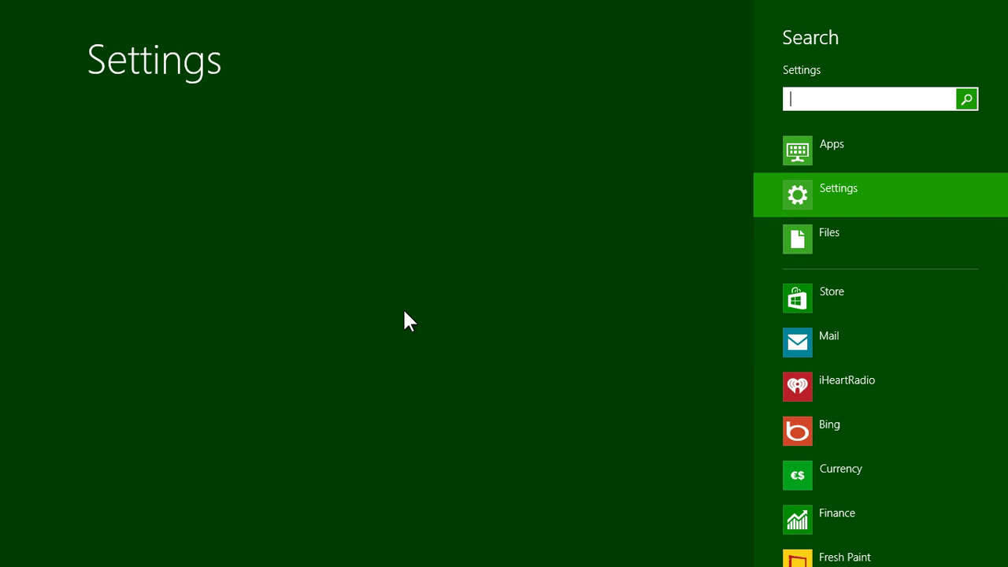
{"action": "type", "text": "resol"}
{"action": "key", "text": "BackSpace"}
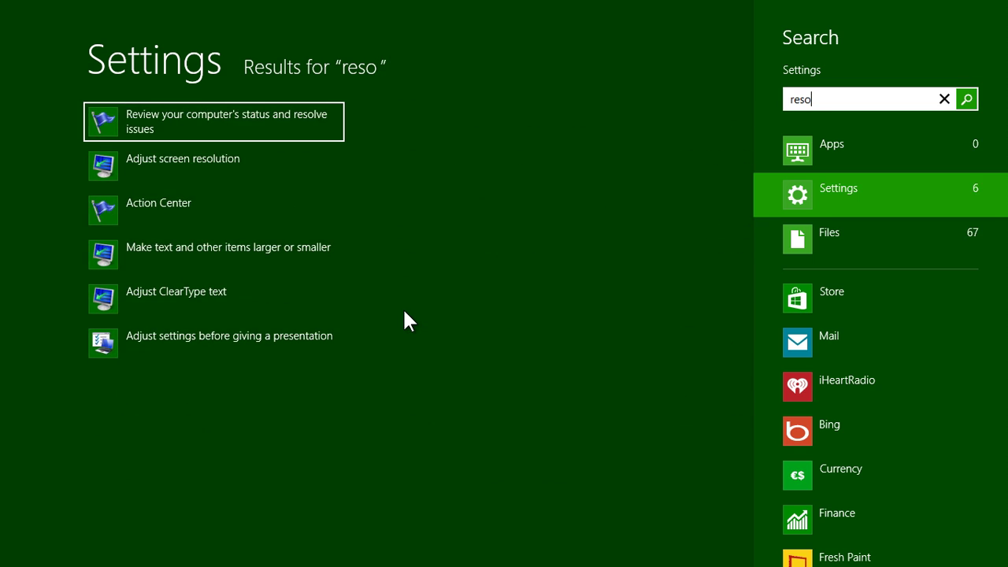
{"action": "key", "text": "BackSpace"}
{"action": "key", "text": "BackSpace"}
{"action": "key", "text": "BackSpace"}
{"action": "key", "text": "BackSpace"}
{"action": "type", "text": "brigh"}
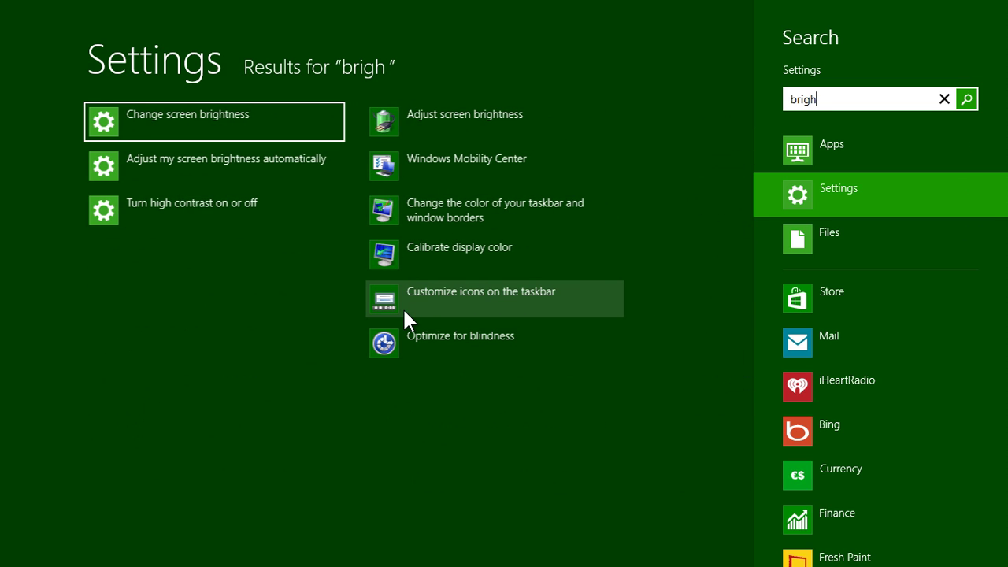
- Close the search and launch the Music app by typing 'mus' on Start
{"action": "key", "text": "Escape"}
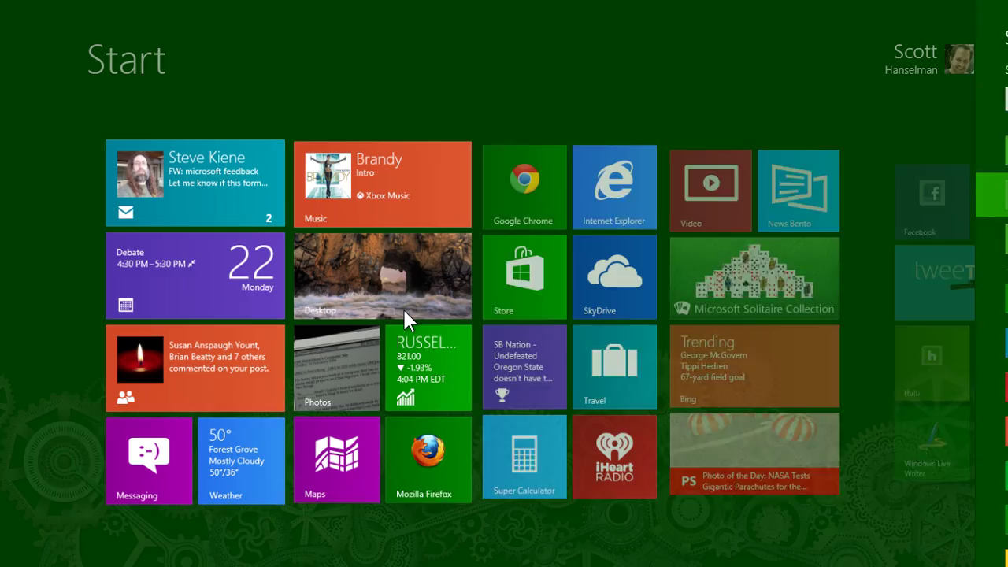
{"action": "type", "text": "mus"}
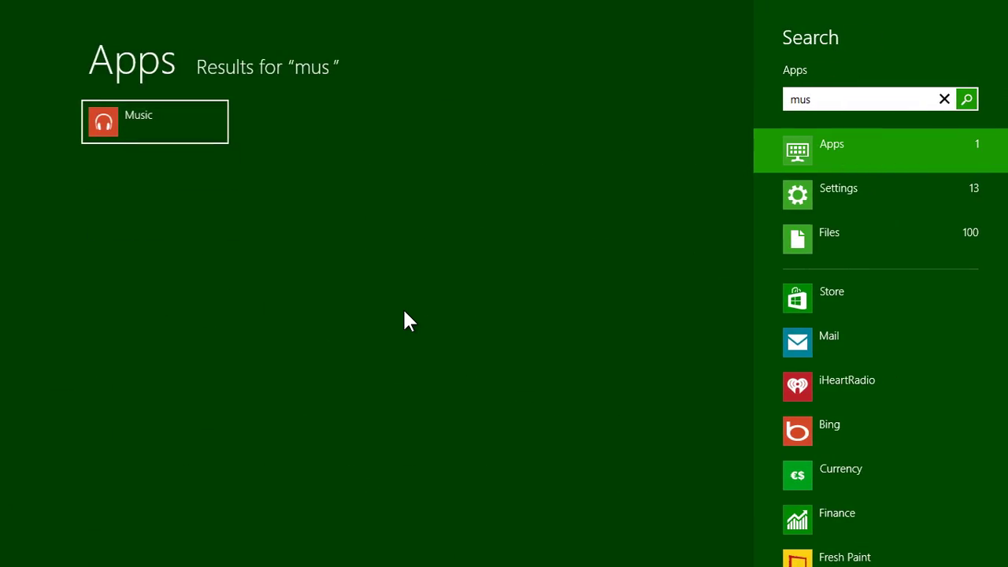
{"action": "key", "text": "Return"}
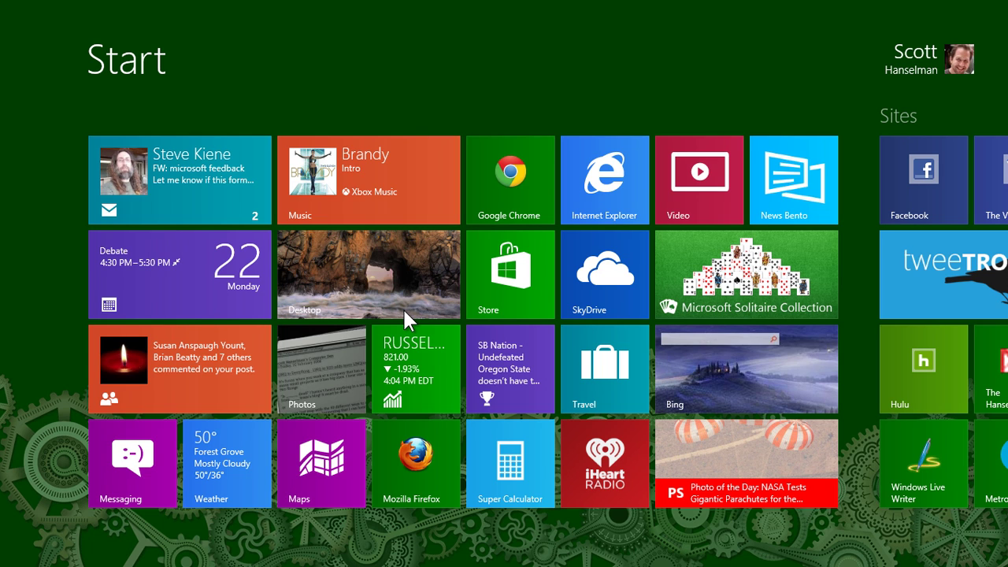
- Jump to the desktop, bring up the file search, then return to Start
{"action": "key", "text": "super"}
{"action": "key", "text": "super+f"}
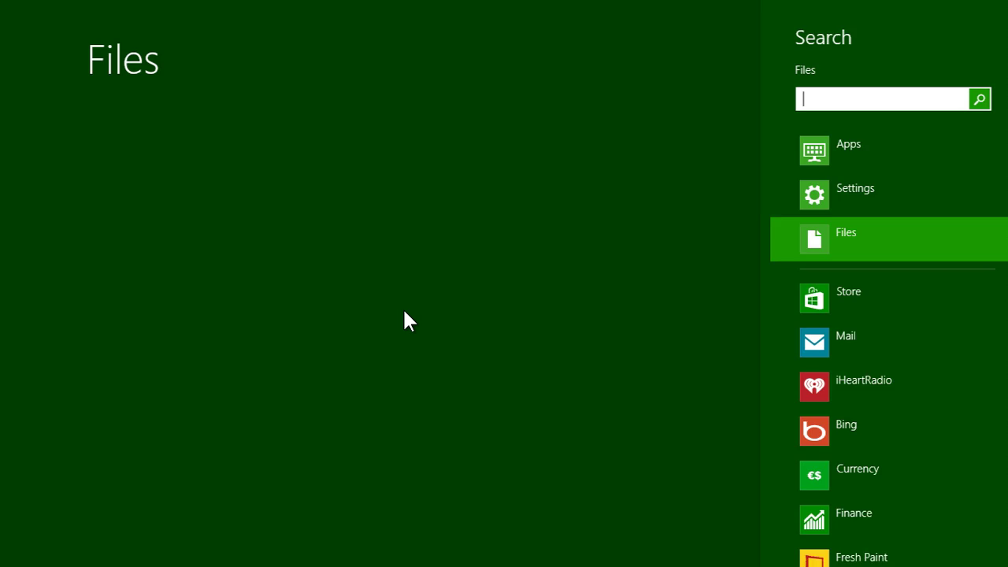
{"action": "key", "text": "super"}
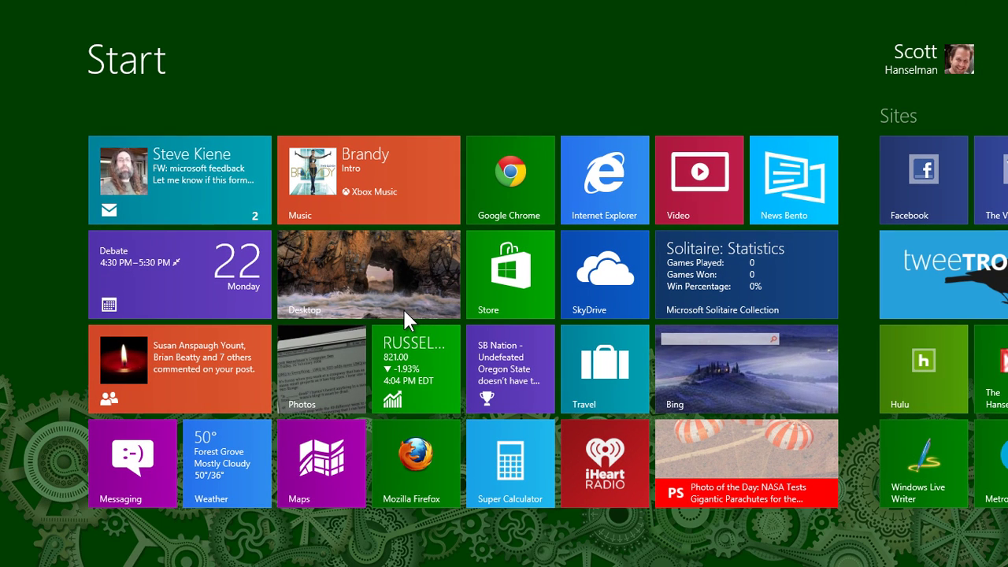
- Toggle the charms and clock three times, then open the Finance boomers housing article's Devices pane
{"action": "key", "text": "super+c"}
{"action": "key", "text": "Escape"}
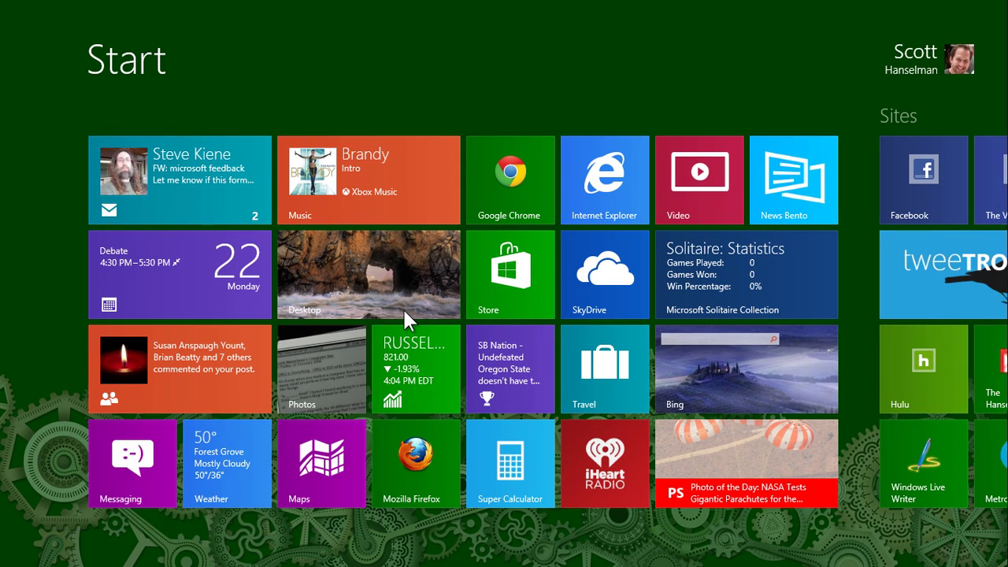
{"action": "key", "text": "super+c"}
{"action": "key", "text": "Escape"}
{"action": "key", "text": "super+c"}
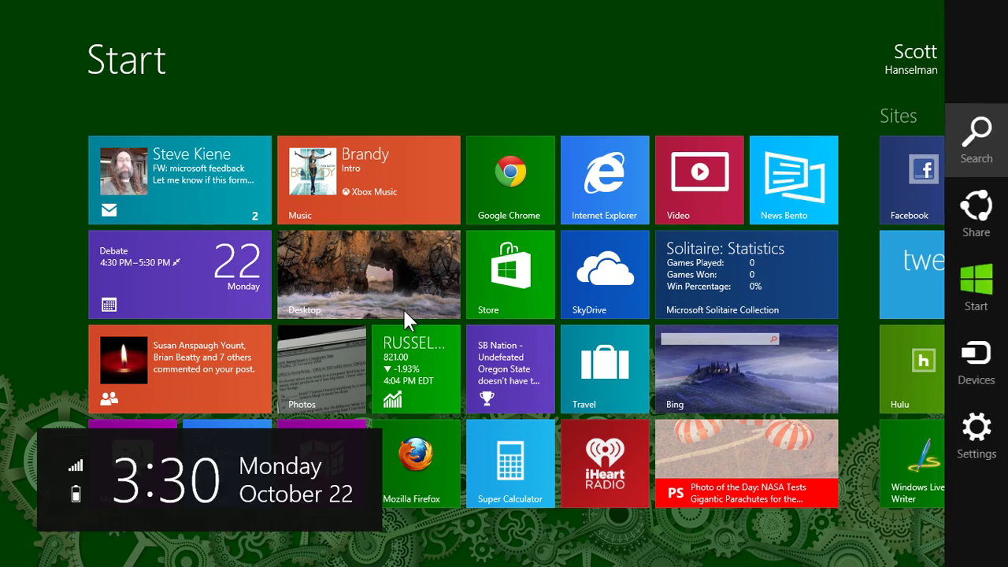
{"action": "key", "text": "Escape"}
{"action": "left_click", "coordinate": [379, 343]}
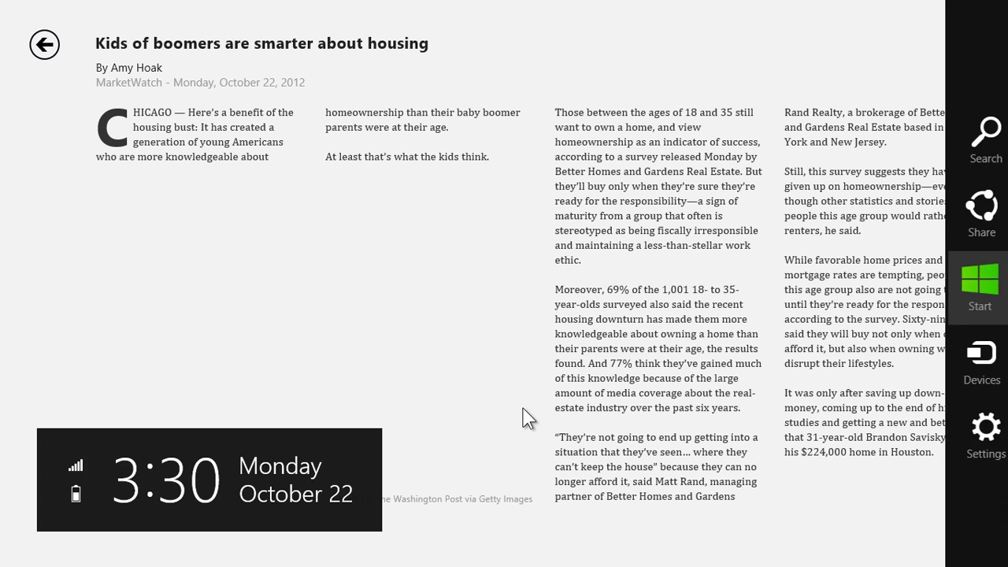
{"action": "left_click", "coordinate": [996, 353]}
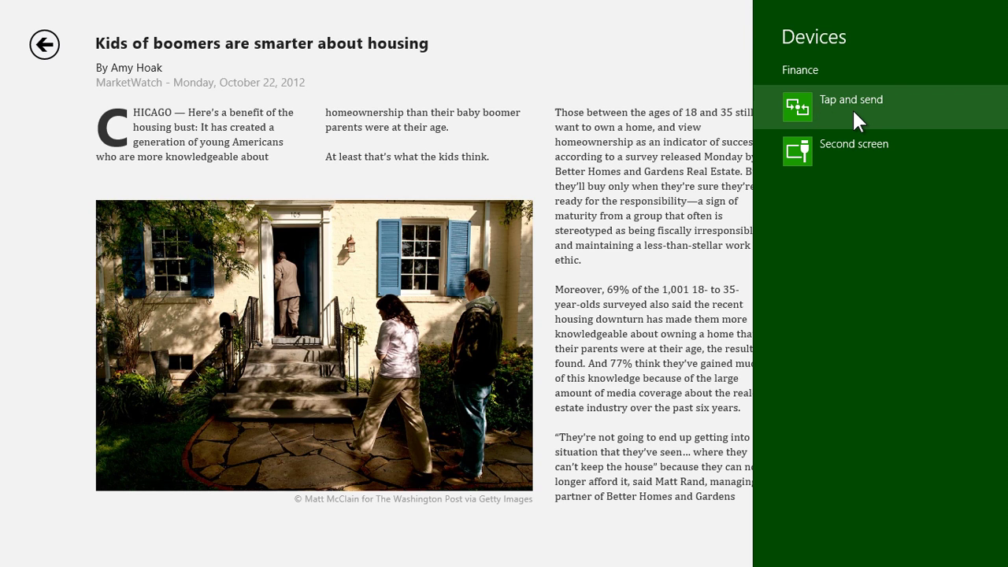
- Leave Finance via the desktop, briefly open the Facebook tile, and return to Start
{"action": "key", "text": "super+d"}
{"action": "key", "text": "super"}
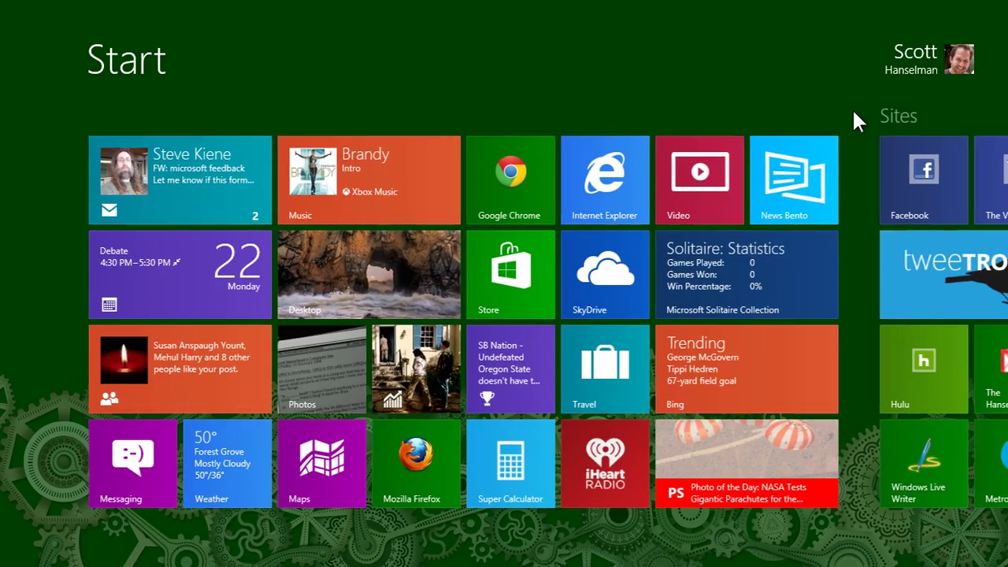
{"action": "scroll", "coordinate": [530, 186], "scroll_direction": "down", "scroll_amount": 5}
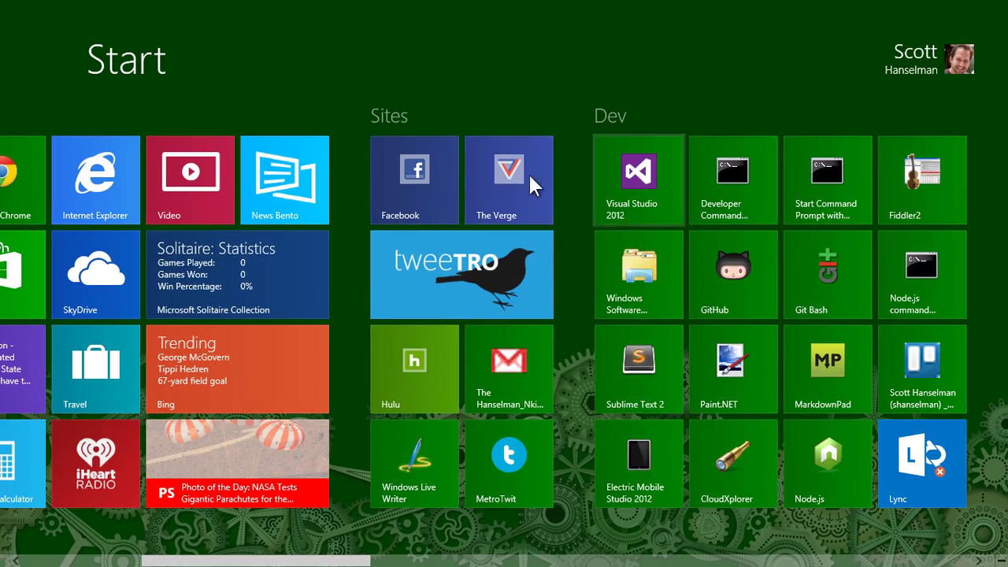
{"action": "left_click", "coordinate": [453, 180]}
{"action": "key", "text": "super"}
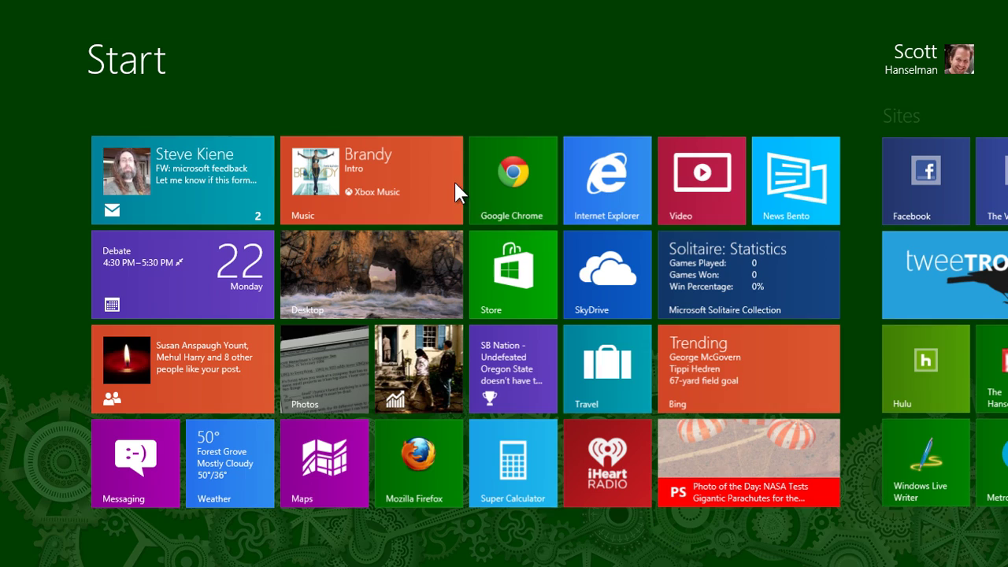
- Select the SB Nation tile, browse its app bar options, then dismiss them unchanged
{"action": "key", "text": "Left"}
{"action": "key", "text": "Left"}
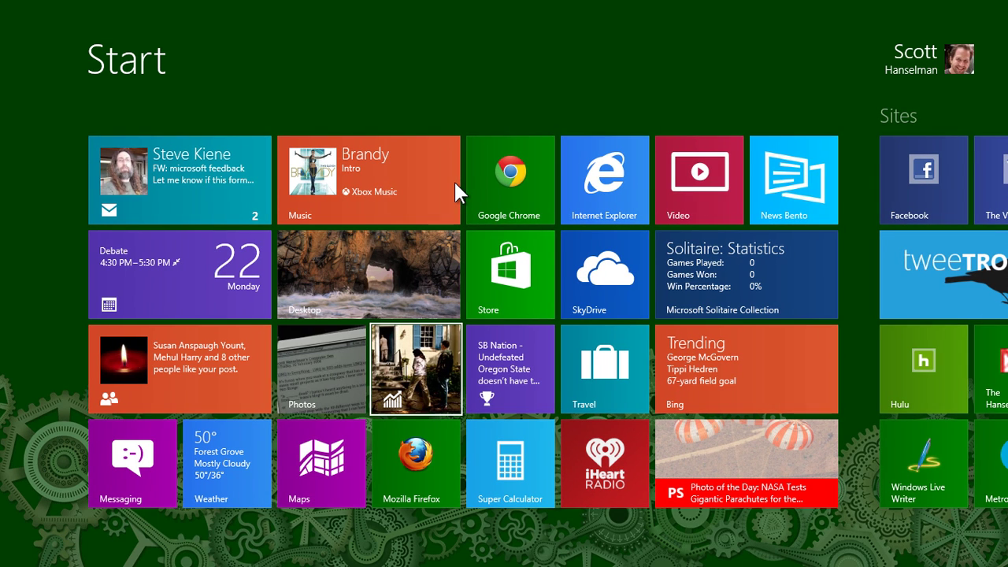
{"action": "key", "text": "Left"}
{"action": "key", "text": "Right"}
{"action": "key", "text": "Right"}
{"action": "key", "text": "space"}
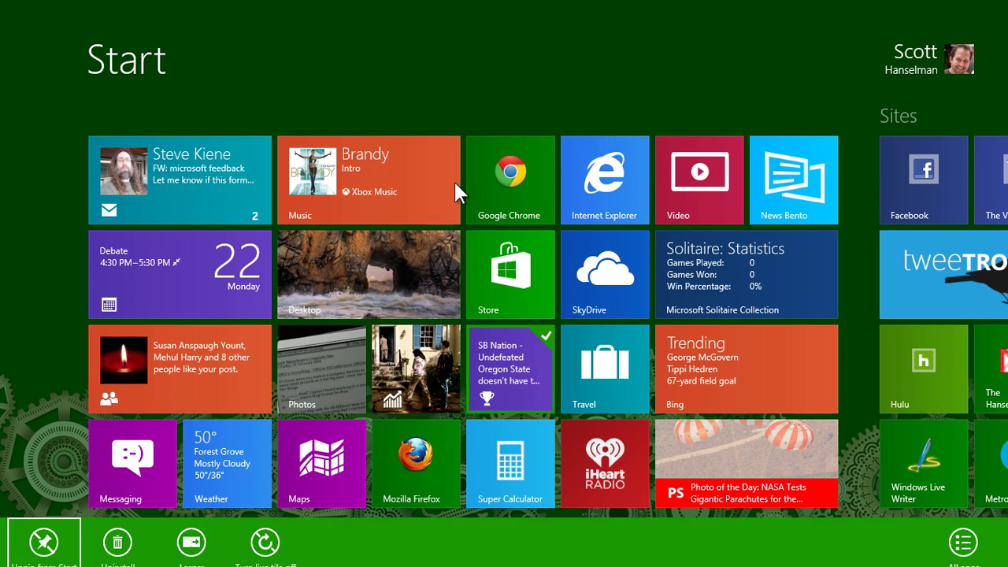
{"action": "key", "text": "Right"}
{"action": "key", "text": "Right"}
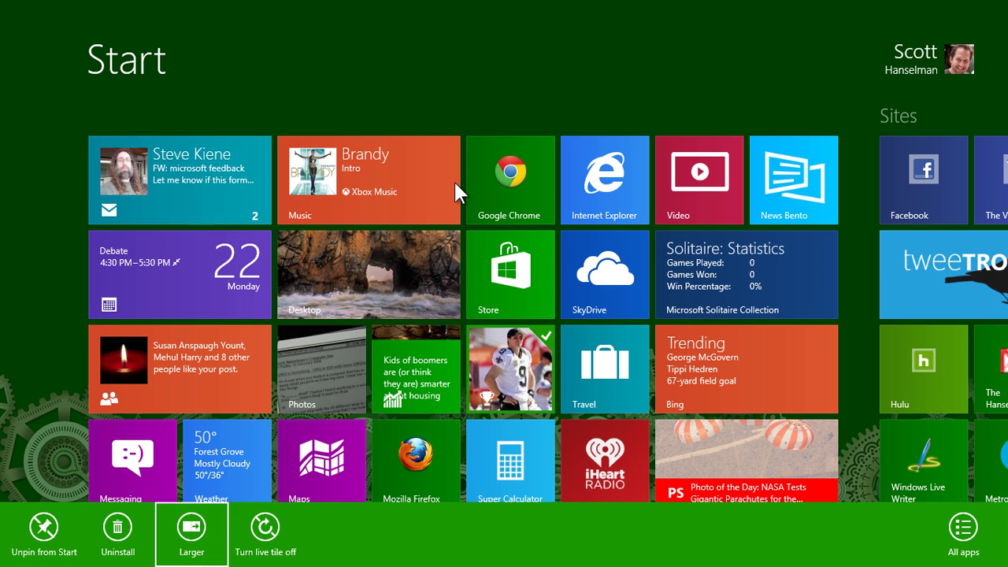
{"action": "key", "text": "Right"}
{"action": "key", "text": "Left"}
{"action": "key", "text": "Left"}
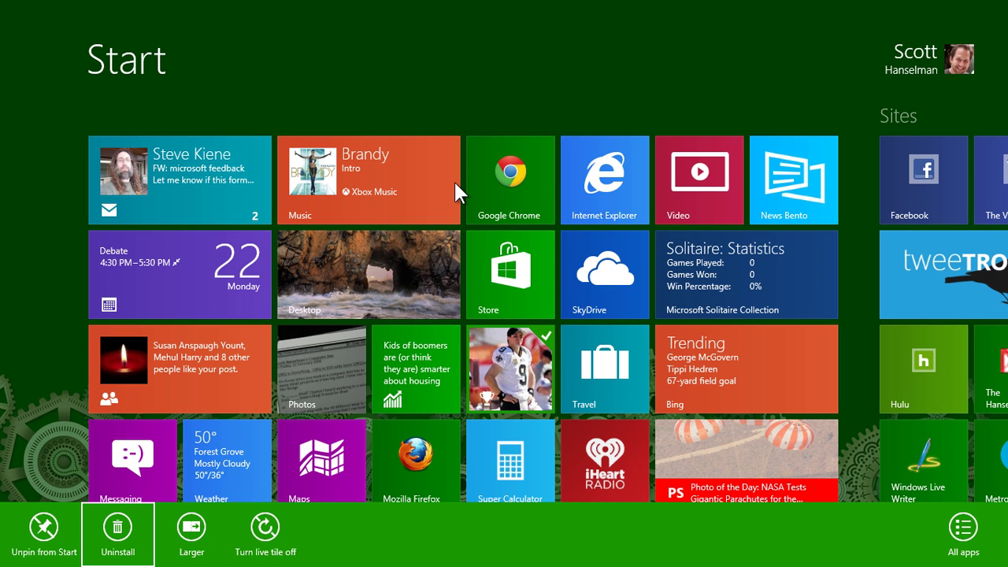
{"action": "key", "text": "Escape"}
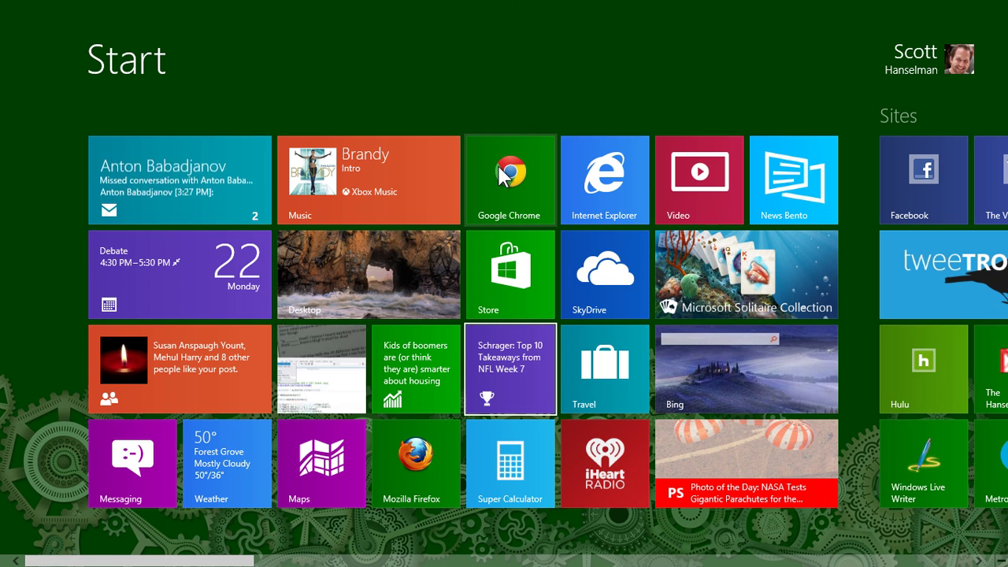
- On the desktop, close both Computer windows and the Run dialog
{"action": "key", "text": "super"}
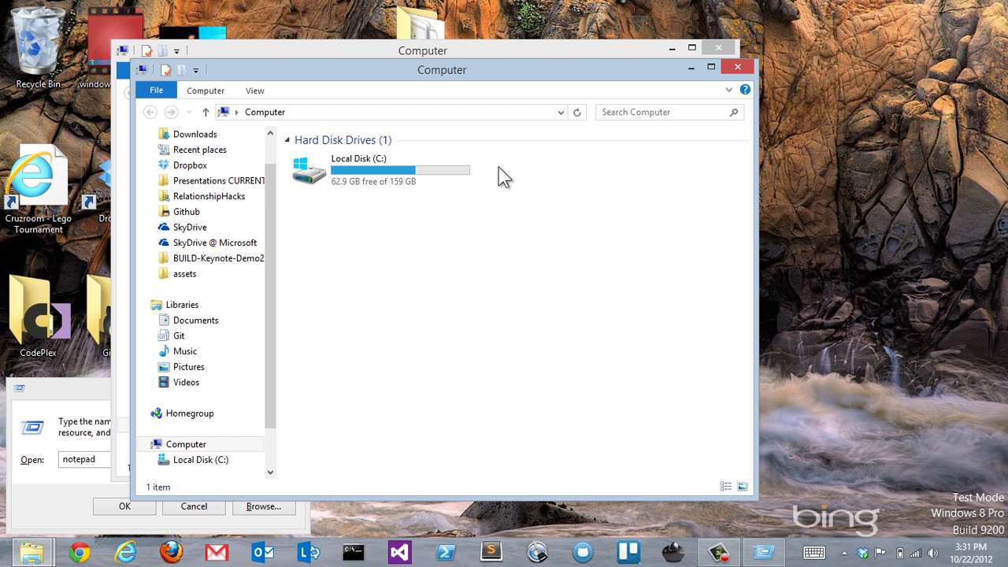
{"action": "left_click", "coordinate": [738, 67]}
{"action": "left_click", "coordinate": [718, 48]}
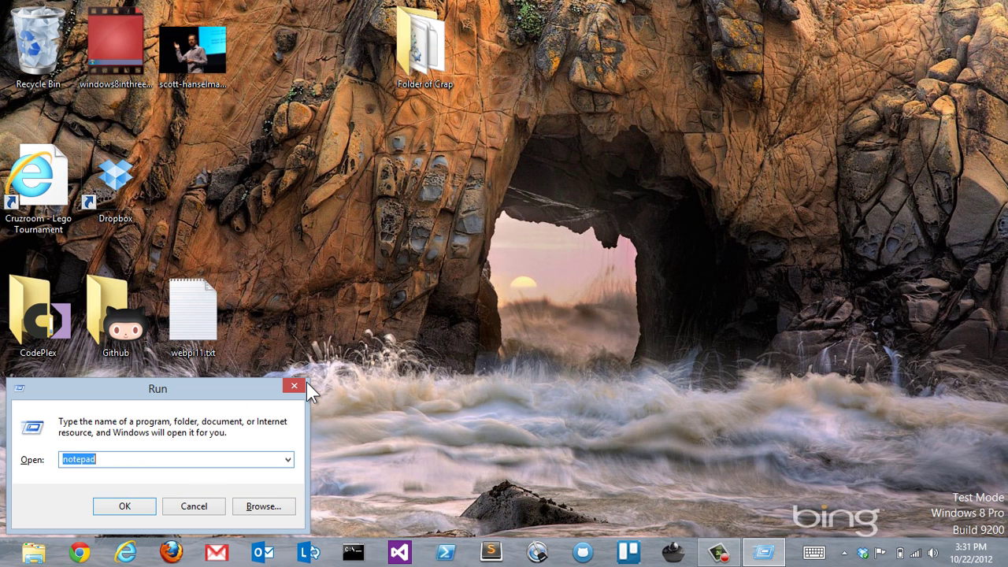
{"action": "left_click", "coordinate": [304, 384]}
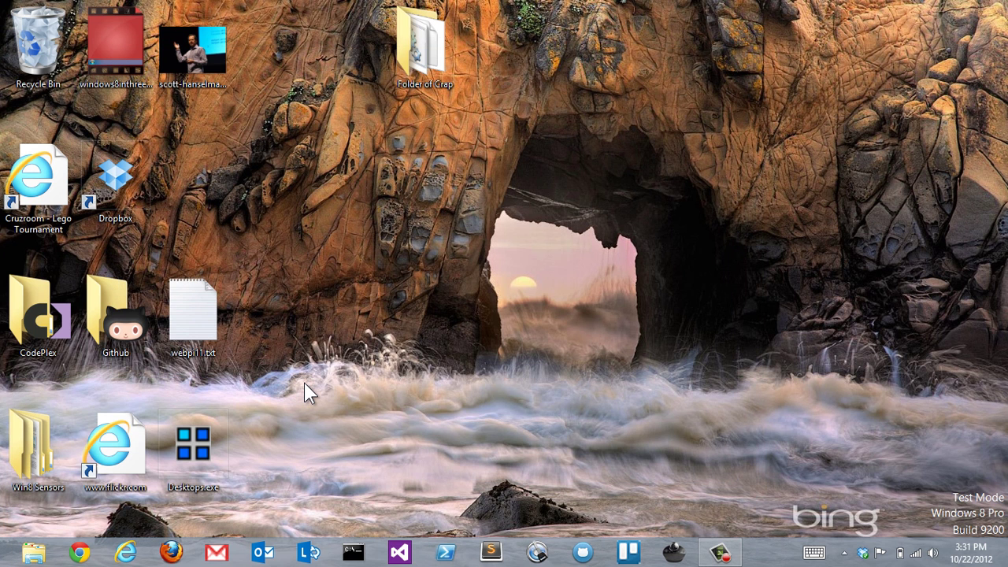